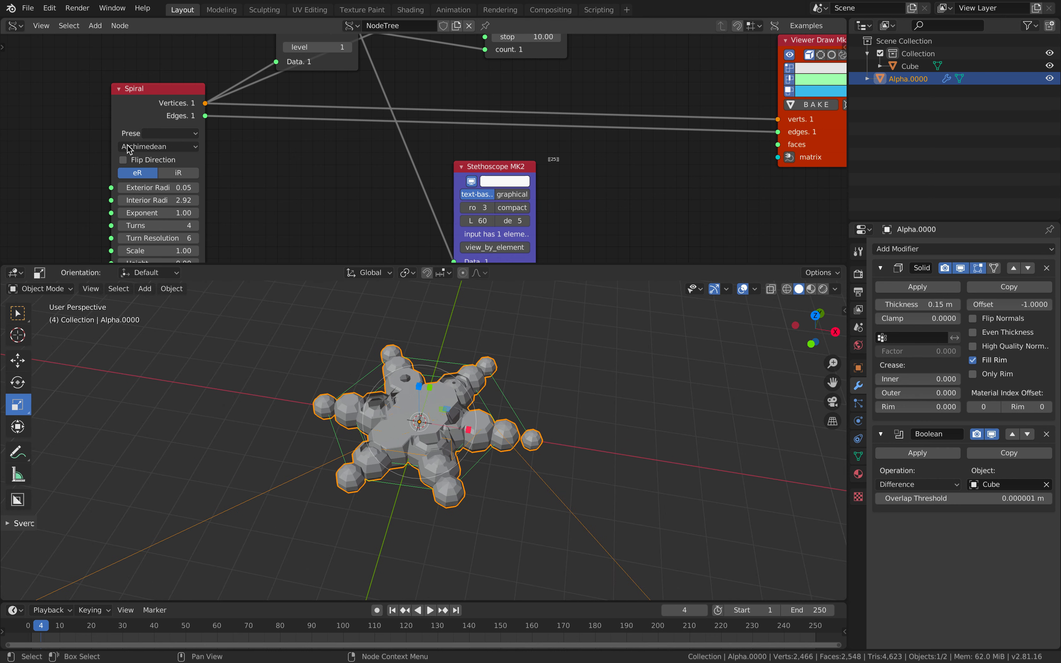
Step: Set the Spiral node's Exterior Radius to 1.06 and enlarge the node editor area
{"action": "left_click_drag", "start_coordinate": [170, 190], "coordinate": [259, 189]}
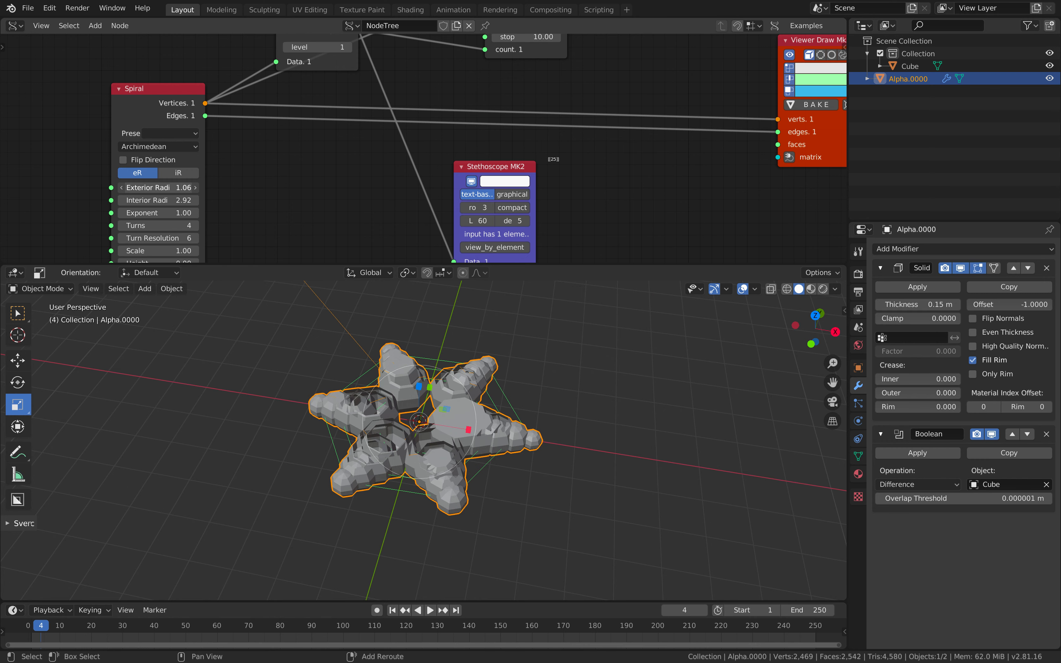
{"action": "left_click_drag", "start_coordinate": [151, 96], "coordinate": [60, 144]}
{"action": "scroll", "coordinate": [323, 201], "scroll_direction": "down", "scroll_amount": 3}
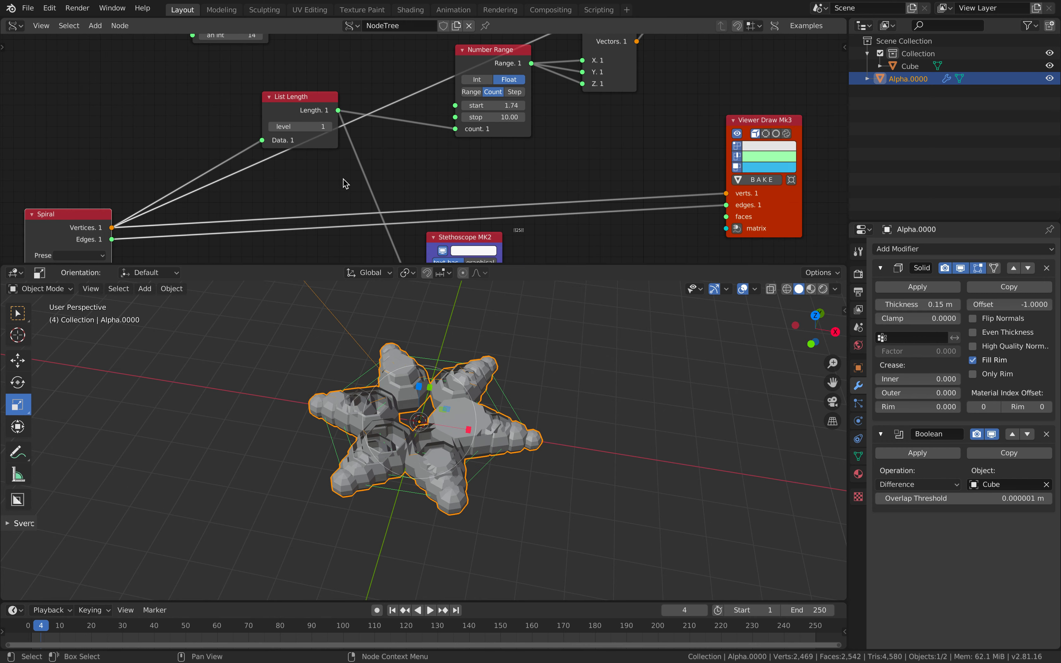
{"action": "key", "text": "g"}
{"action": "left_click_drag", "start_coordinate": [533, 423], "coordinate": [533, 426]}
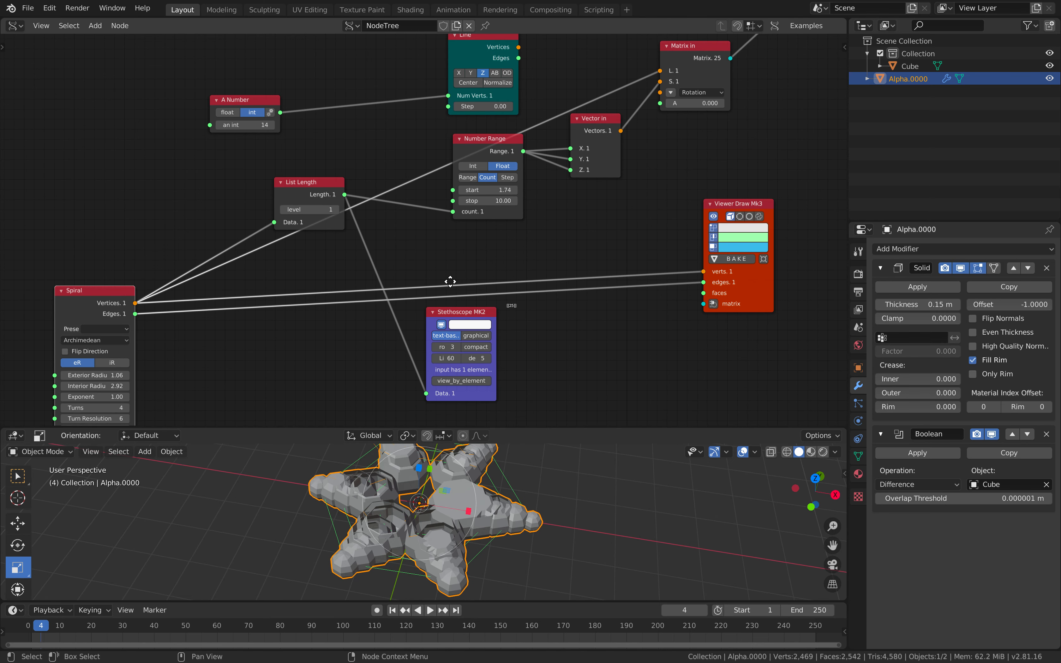
Step: Increase the Sphere node's Radius to 2.69
{"action": "middle_click_drag", "start_coordinate": [481, 163], "coordinate": [440, 214]}
{"action": "middle_click_drag", "start_coordinate": [456, 150], "coordinate": [513, 145]}
{"action": "left_click_drag", "start_coordinate": [506, 144], "coordinate": [530, 145]}
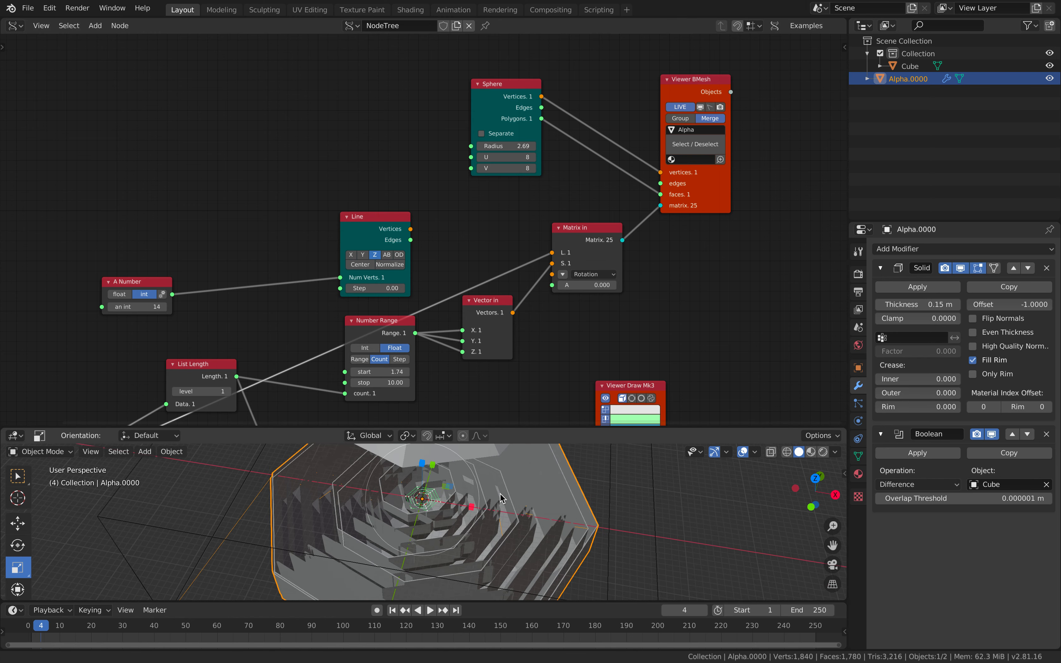
{"action": "middle_click_drag", "start_coordinate": [503, 499], "coordinate": [506, 507], "text": "shift"}
Step: Deselect all objects and move the Viewer Draw Mk3 node lower in the node tree
{"action": "key", "text": "alt+a"}
{"action": "middle_click_drag", "start_coordinate": [332, 326], "coordinate": [372, 140]}
{"action": "middle_click_drag", "start_coordinate": [442, 334], "coordinate": [484, 135], "text": "shift"}
{"action": "middle_click_drag", "start_coordinate": [503, 470], "coordinate": [537, 468]}
{"action": "middle_click_drag", "start_coordinate": [242, 213], "coordinate": [280, 170]}
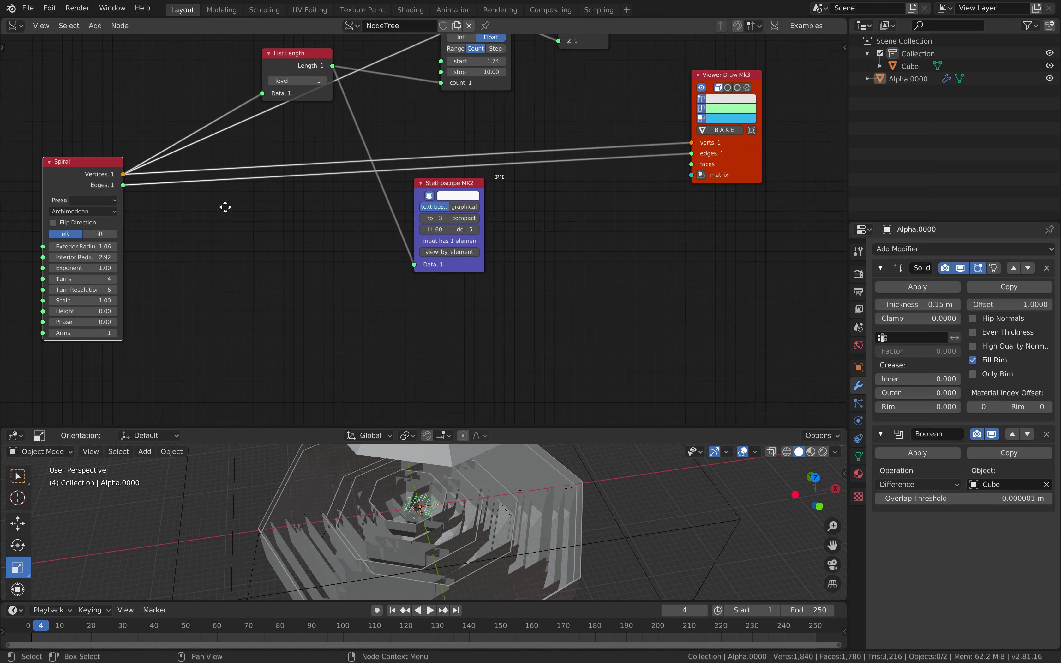
{"action": "middle_click_drag", "start_coordinate": [225, 207], "coordinate": [216, 250]}
{"action": "left_click_drag", "start_coordinate": [702, 128], "coordinate": [706, 171]}
{"action": "middle_click_drag", "start_coordinate": [533, 198], "coordinate": [505, 285]}
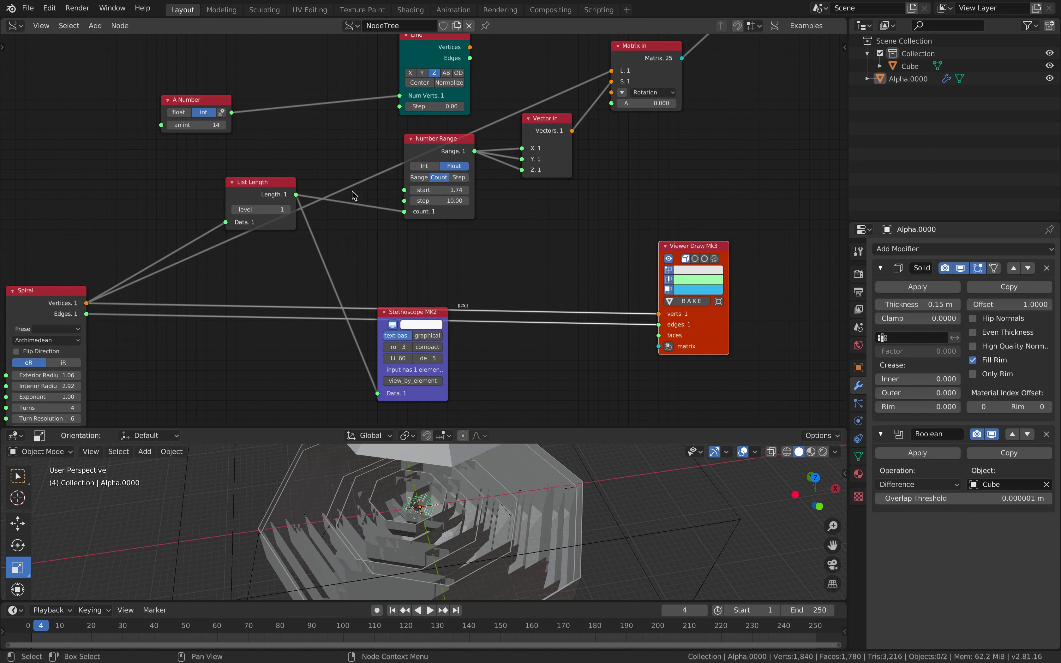
Step: Add a Vector Math node beside the Spiral node, inserted on the vertices link that feeds Matrix in
{"action": "middle_click_drag", "start_coordinate": [233, 274], "coordinate": [268, 220]}
{"action": "key", "text": "alt+space"}
{"action": "type", "text": "vector"}
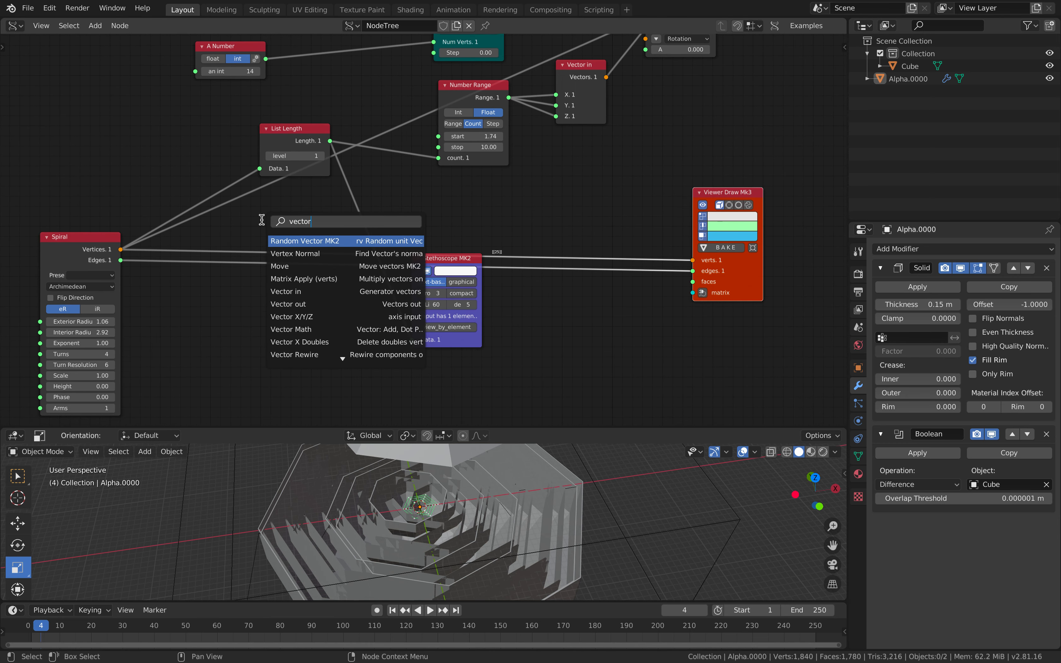
{"action": "type", "text": " m"}
{"action": "key", "text": "Down"}
{"action": "key", "text": "Return"}
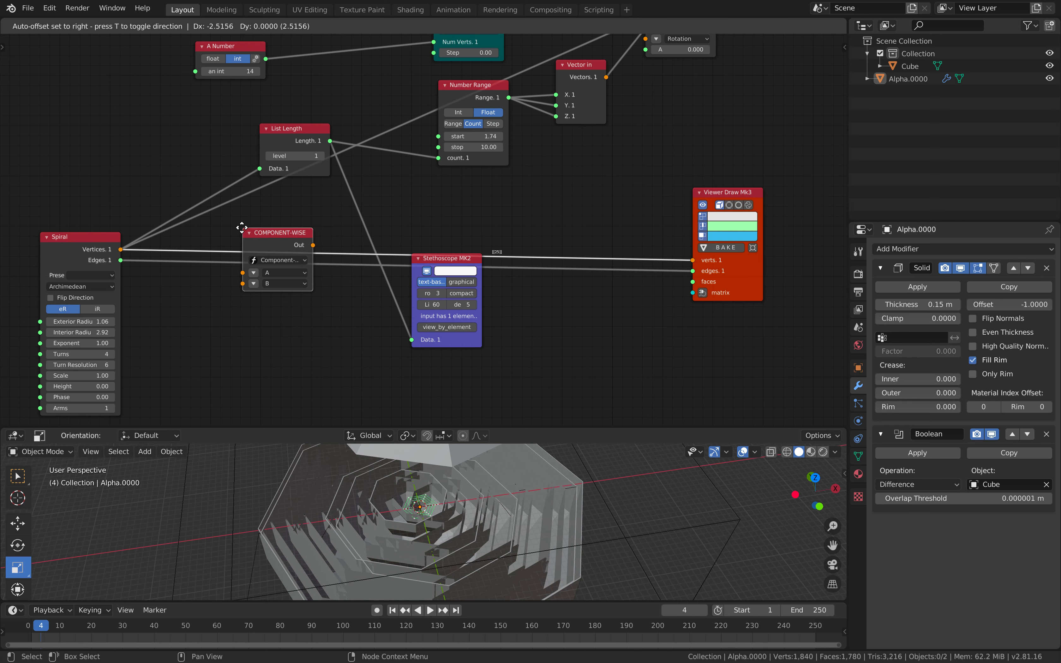
{"action": "left_click", "coordinate": [250, 211]}
Step: Change the math node's function to Multiply Scalar with amount 0.65 and connect its output to Viewer Draw's verts input
{"action": "left_click", "coordinate": [269, 224]}
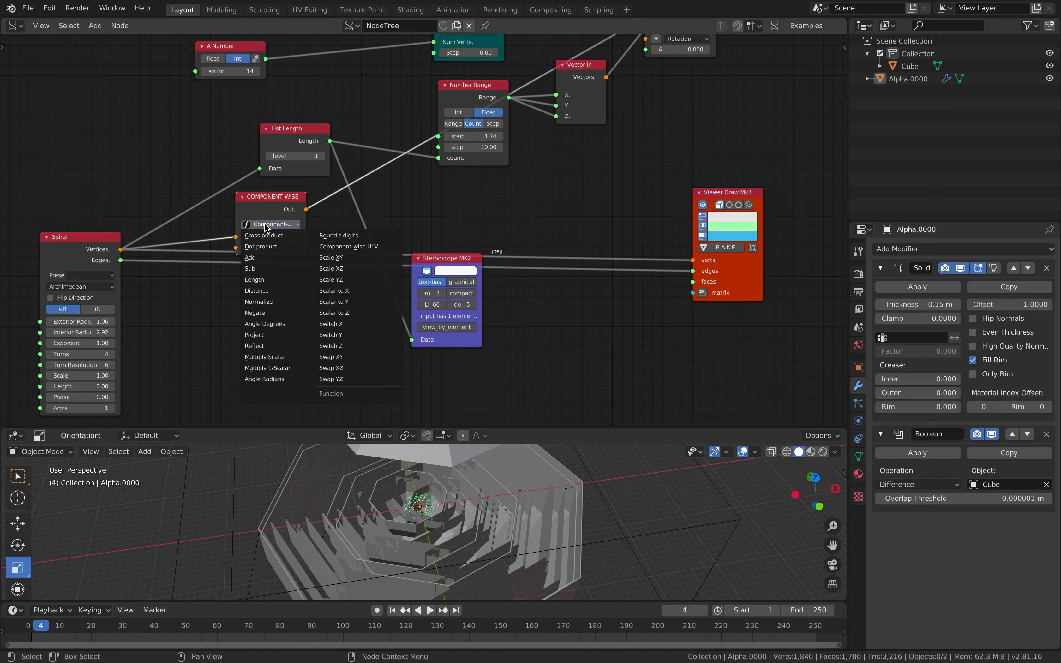
{"action": "left_click", "coordinate": [284, 356]}
{"action": "left_click_drag", "start_coordinate": [268, 210], "coordinate": [268, 236]}
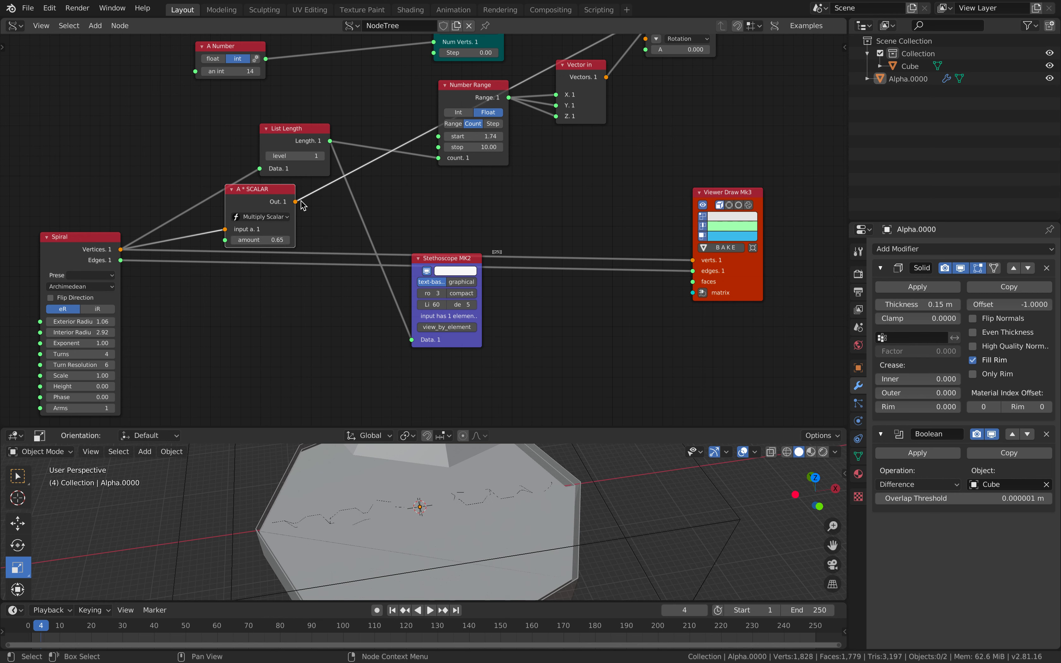
{"action": "left_click_drag", "start_coordinate": [667, 262], "coordinate": [692, 260]}
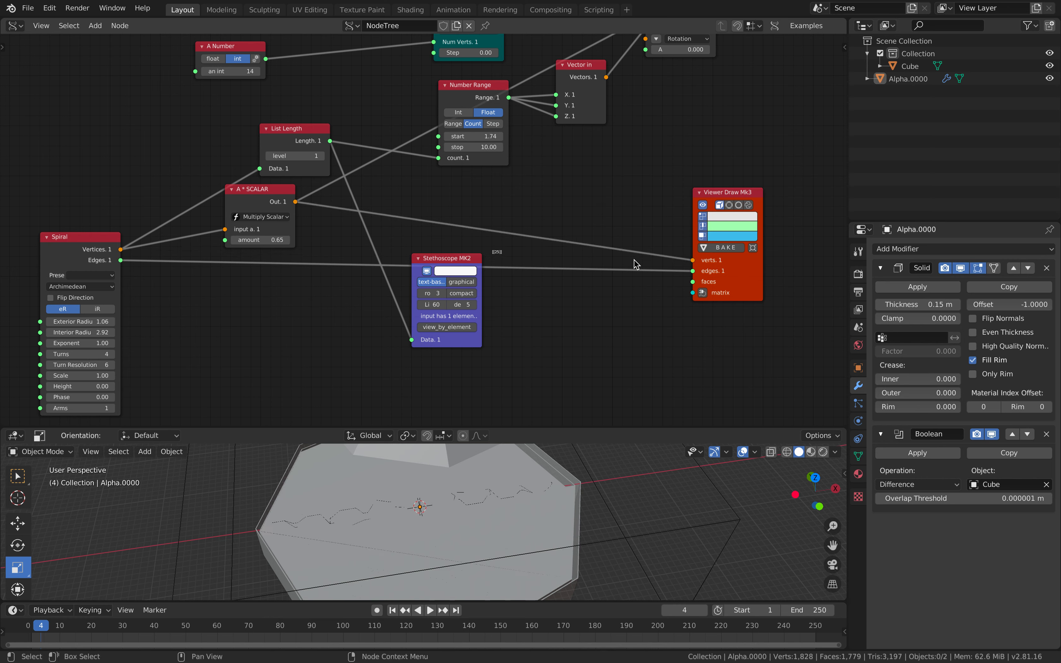
Step: Reduce the Sphere node's Radius to 0.97
{"action": "mouse_move", "coordinate": [504, 483]}
{"action": "middle_mouse_down"}
{"action": "mouse_move", "coordinate": [494, 529]}
{"action": "mouse_move", "coordinate": [504, 474]}
{"action": "mouse_move", "coordinate": [495, 487]}
{"action": "middle_mouse_up"}
{"action": "middle_click_drag", "start_coordinate": [462, 249], "coordinate": [511, 121]}
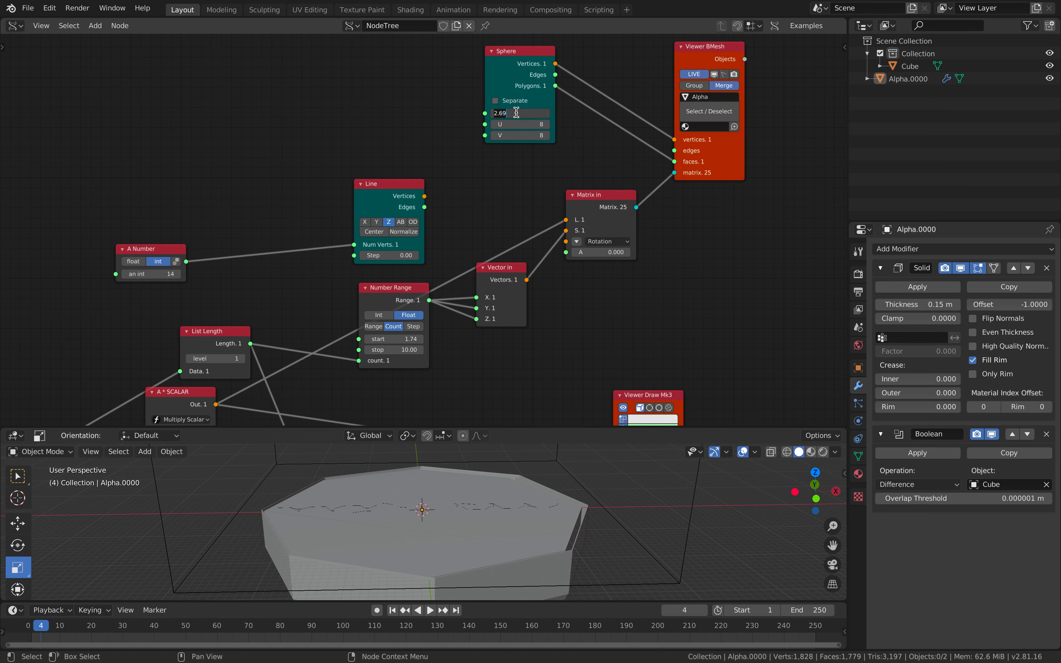
{"action": "type", "text": "1"}
{"action": "key", "text": "Return"}
{"action": "left_click_drag", "start_coordinate": [523, 115], "coordinate": [504, 115], "text": "shift"}
{"action": "middle_click_drag", "start_coordinate": [505, 533], "coordinate": [491, 581]}
{"action": "scroll", "coordinate": [472, 524], "scroll_direction": "up", "scroll_amount": 6}
{"action": "mouse_move", "coordinate": [471, 524]}
{"action": "middle_mouse_down"}
{"action": "mouse_move", "coordinate": [458, 500]}
{"action": "mouse_move", "coordinate": [465, 509]}
{"action": "middle_mouse_up"}
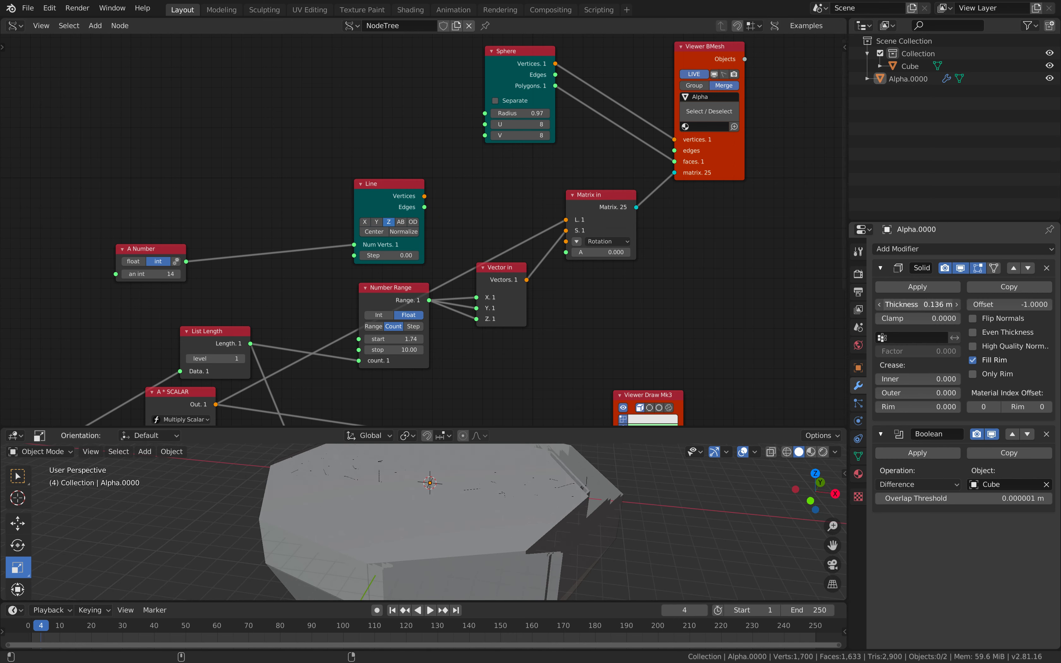
Step: Set the Solidify modifier's Thickness to 0.098 m and enlarge the 3D viewport to inspect the nested shells
{"action": "left_click_drag", "start_coordinate": [917, 305], "coordinate": [908, 304]}
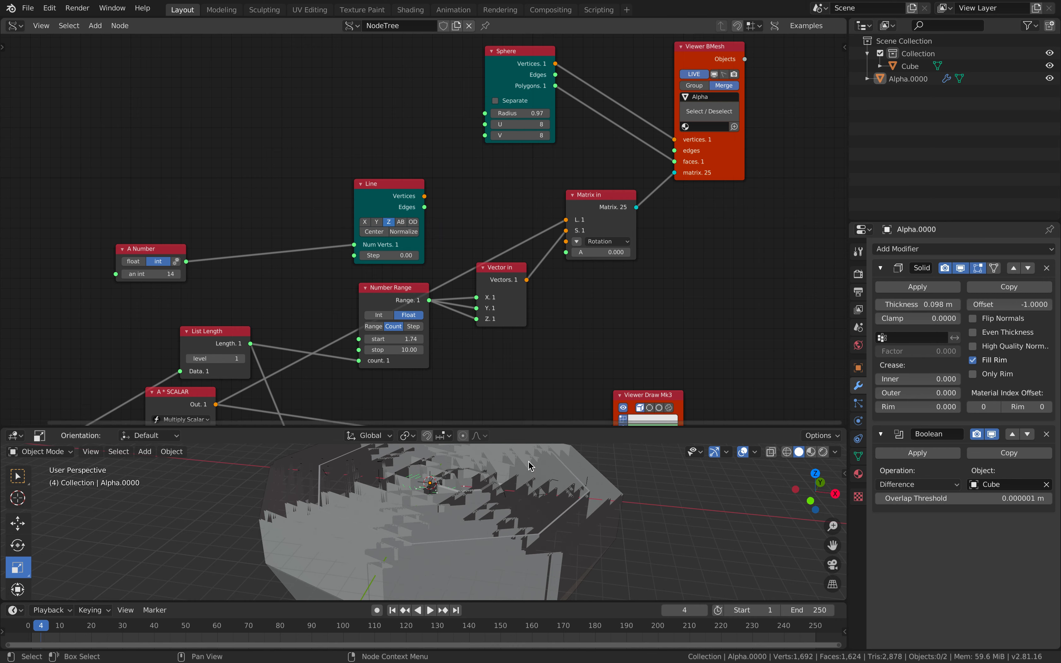
{"action": "middle_click_drag", "start_coordinate": [571, 523], "coordinate": [601, 533]}
{"action": "left_click_drag", "start_coordinate": [564, 429], "coordinate": [570, 242]}
{"action": "scroll", "coordinate": [449, 438], "scroll_direction": "up", "scroll_amount": 6}
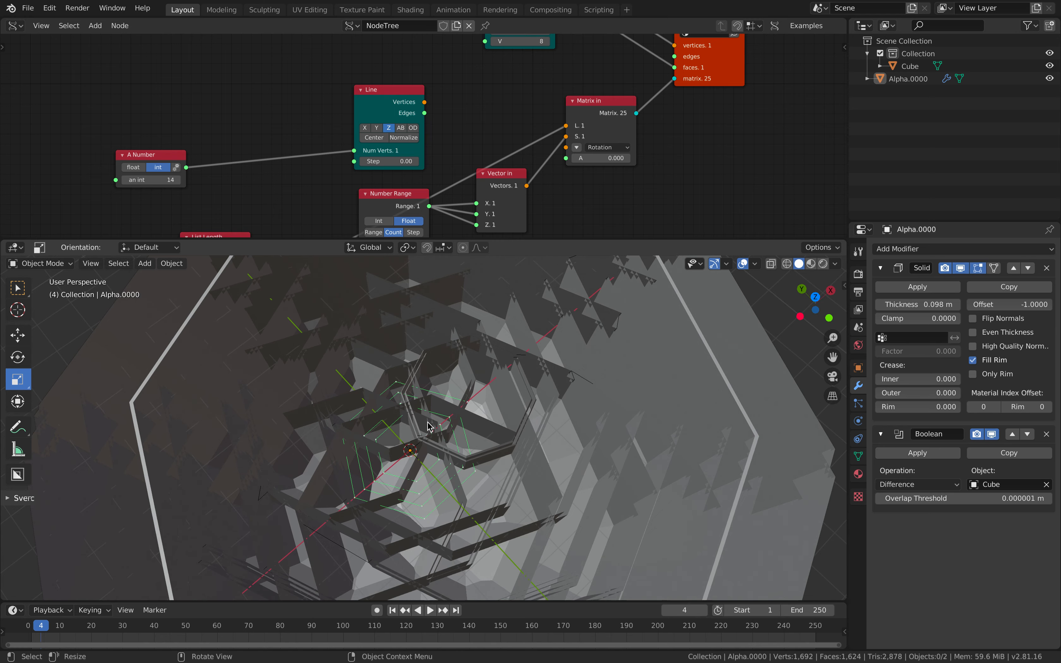
{"action": "middle_click_drag", "start_coordinate": [464, 452], "coordinate": [432, 472]}
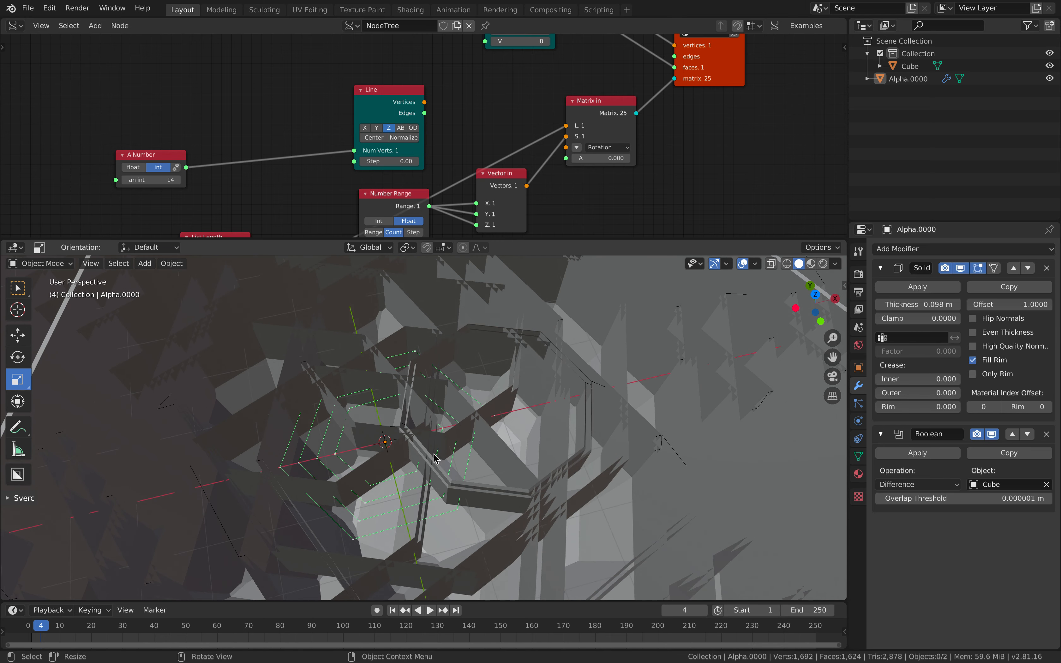
{"action": "middle_click_drag", "start_coordinate": [453, 497], "coordinate": [361, 373]}
Step: Try different Turn Resolution values on the Spiral node and set it to 12
{"action": "middle_click_drag", "start_coordinate": [281, 150], "coordinate": [223, 188]}
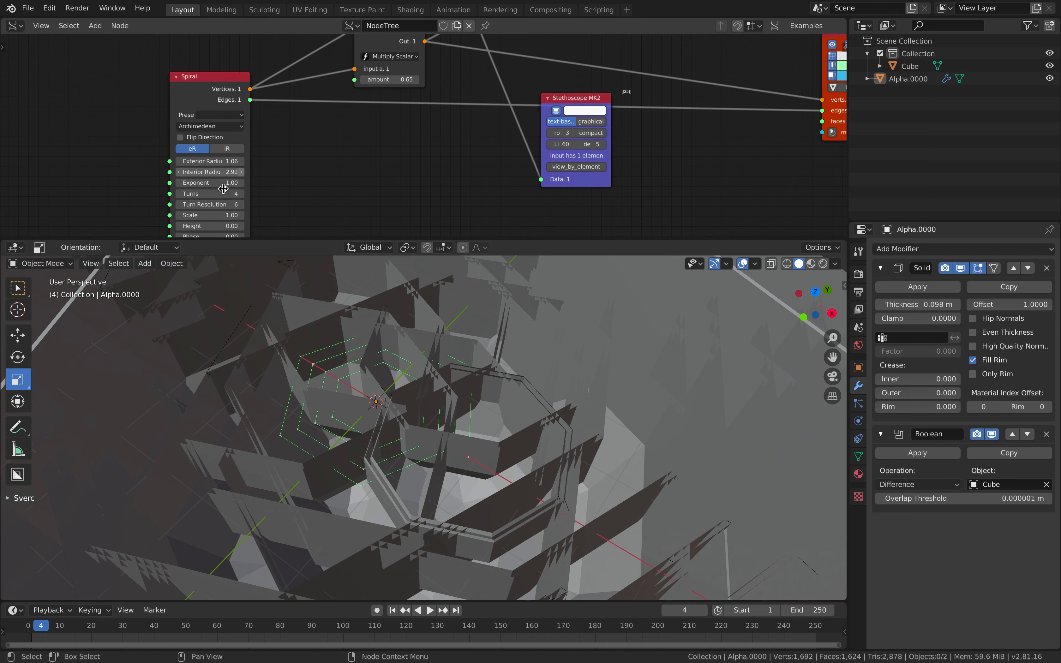
{"action": "left_click", "coordinate": [179, 205]}
{"action": "left_click", "coordinate": [179, 204]}
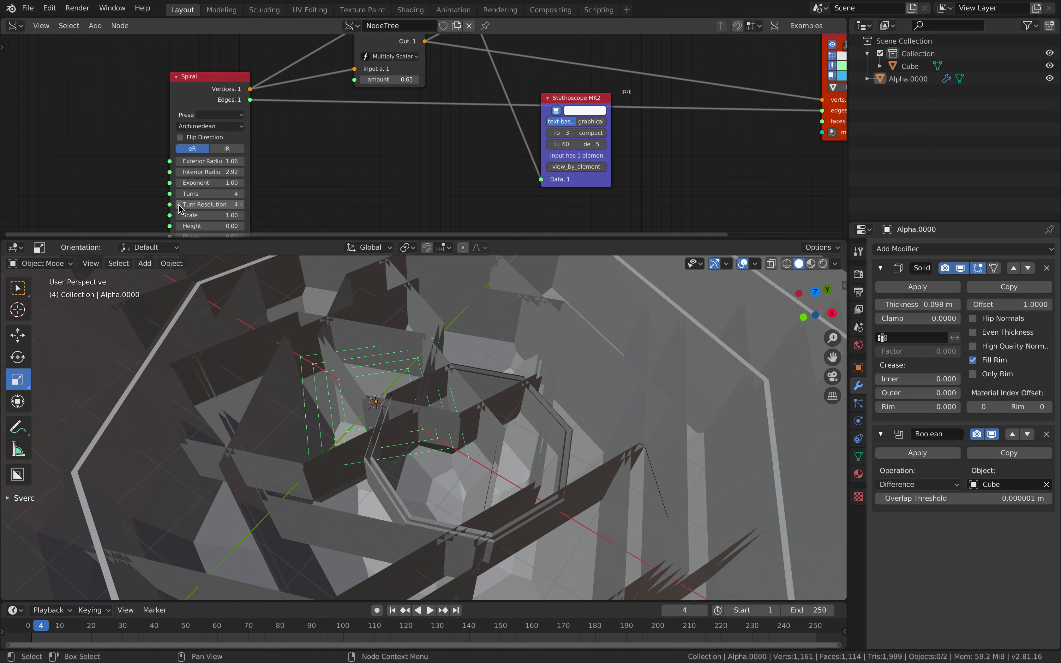
{"action": "left_click", "coordinate": [241, 204]}
{"action": "left_click", "coordinate": [241, 204]}
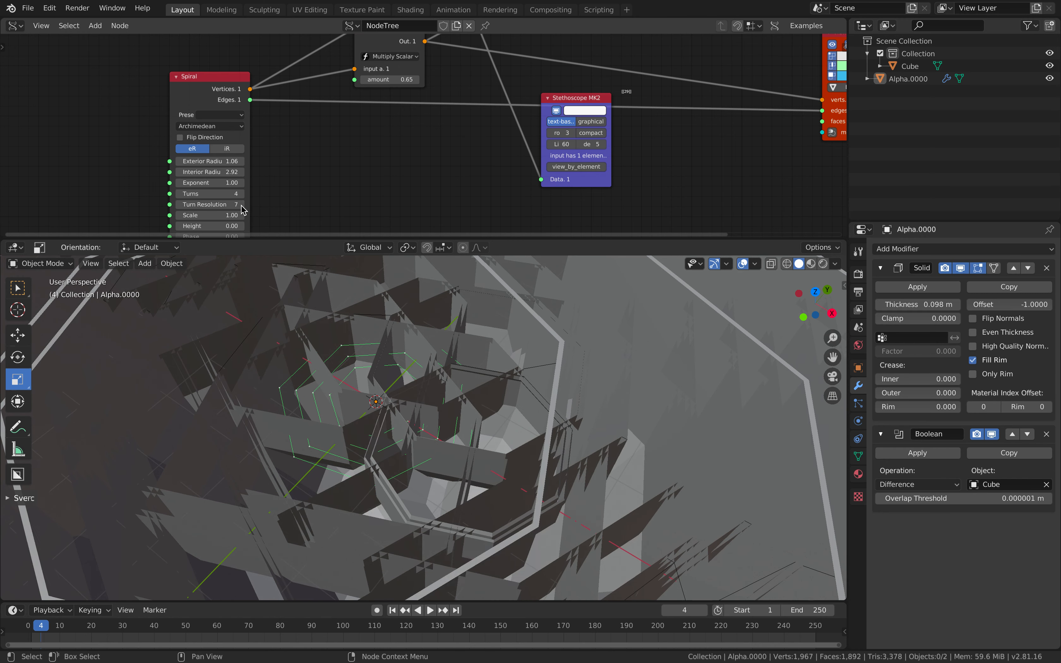
{"action": "left_click", "coordinate": [242, 204]}
{"action": "left_click", "coordinate": [241, 205]}
{"action": "type", "text": "12"}
{"action": "key", "text": "Return"}
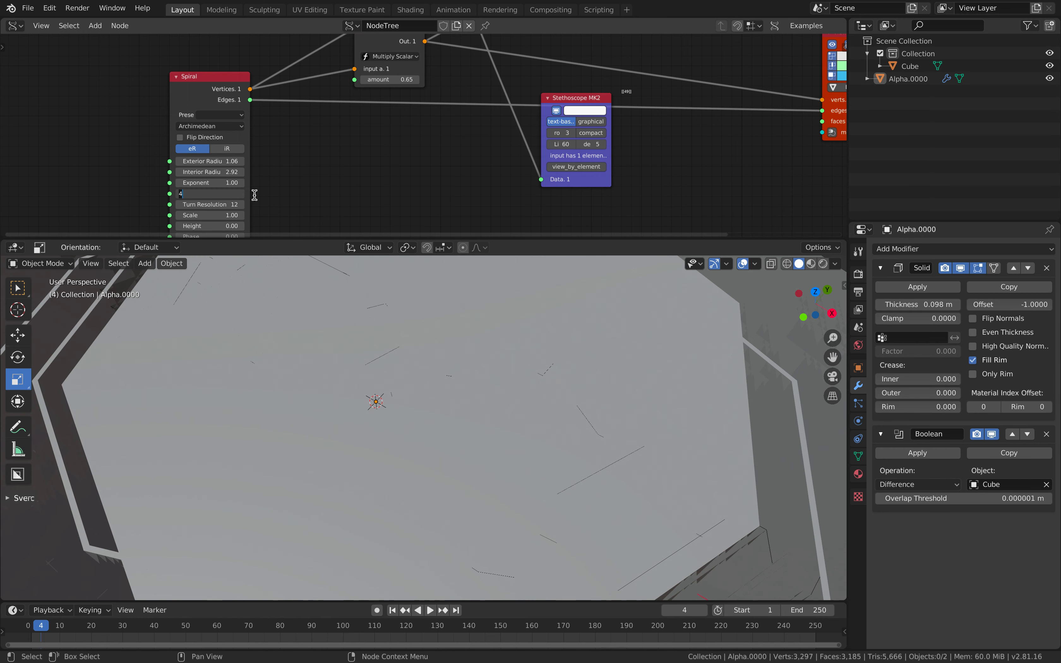
Step: Set the Spiral node's Turns to 2
{"action": "type", "text": "3"}
{"action": "key", "text": "Return"}
{"action": "key", "text": "Return"}
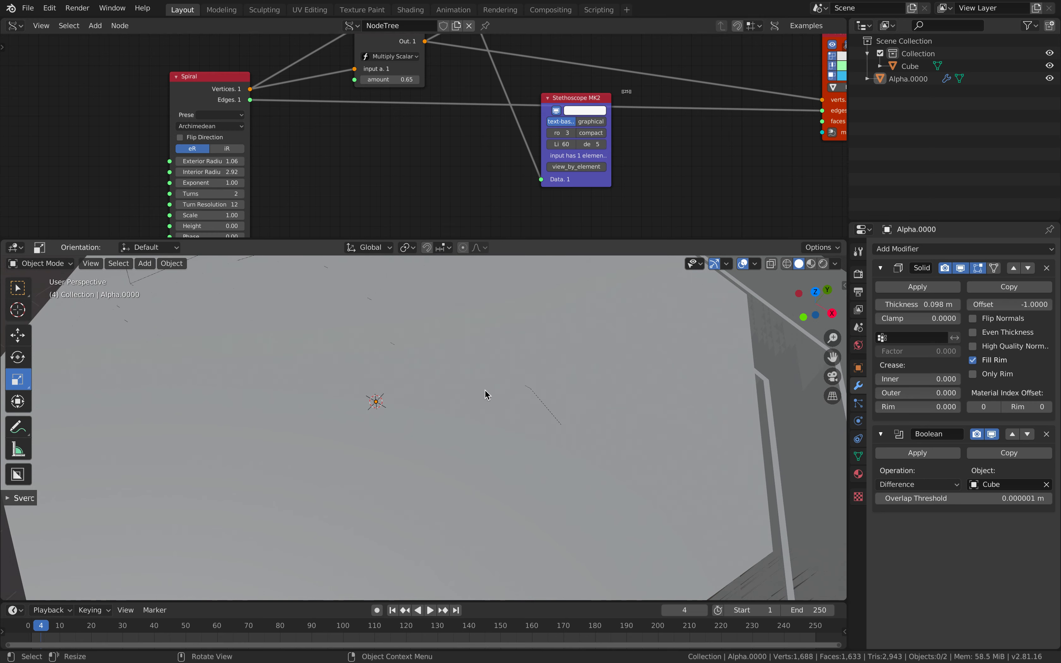
{"action": "scroll", "coordinate": [483, 386], "scroll_direction": "down", "scroll_amount": 8}
{"action": "middle_click_drag", "start_coordinate": [459, 376], "coordinate": [435, 378]}
Step: Hide the Alpha mesh through the Viewer BMesh node so only the spiral curve is displayed, and save the file
{"action": "mouse_move", "coordinate": [615, 124]}
{"action": "middle_mouse_down"}
{"action": "mouse_move", "coordinate": [368, 221]}
{"action": "mouse_move", "coordinate": [542, 203]}
{"action": "middle_mouse_up"}
{"action": "mouse_move", "coordinate": [543, 204]}
{"action": "left_mouse_down"}
{"action": "mouse_move", "coordinate": [543, 164]}
{"action": "mouse_move", "coordinate": [807, 161]}
{"action": "left_mouse_up"}
{"action": "middle_click_drag", "start_coordinate": [631, 96], "coordinate": [532, 212]}
{"action": "mouse_move", "coordinate": [601, 214]}
{"action": "middle_mouse_down"}
{"action": "mouse_move", "coordinate": [560, 37]}
{"action": "mouse_move", "coordinate": [550, 86]}
{"action": "middle_mouse_up"}
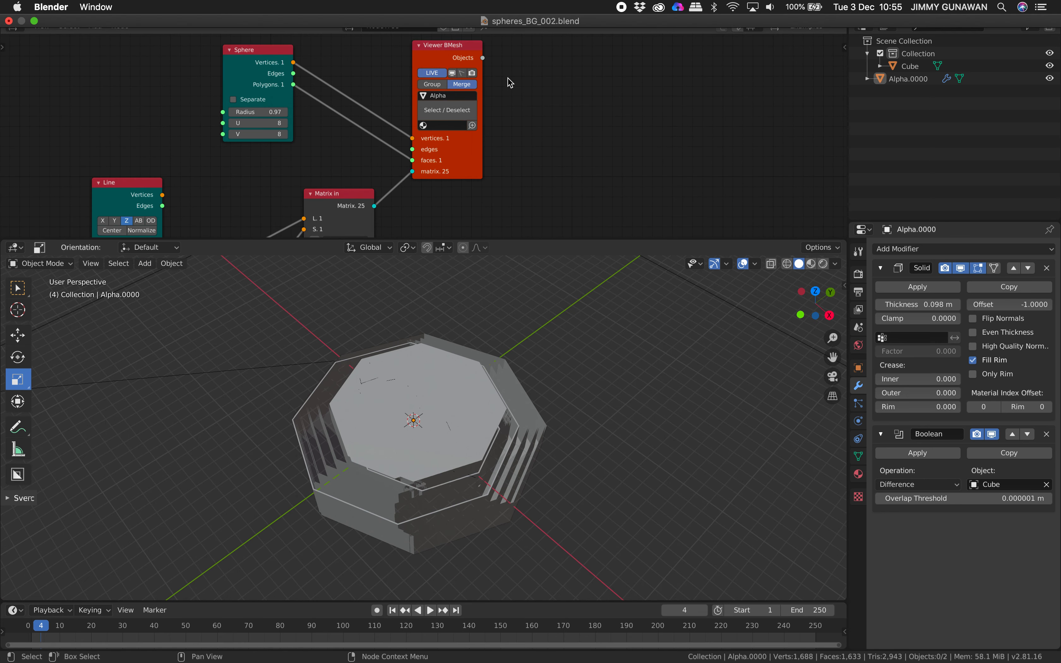
{"action": "left_click", "coordinate": [456, 78]}
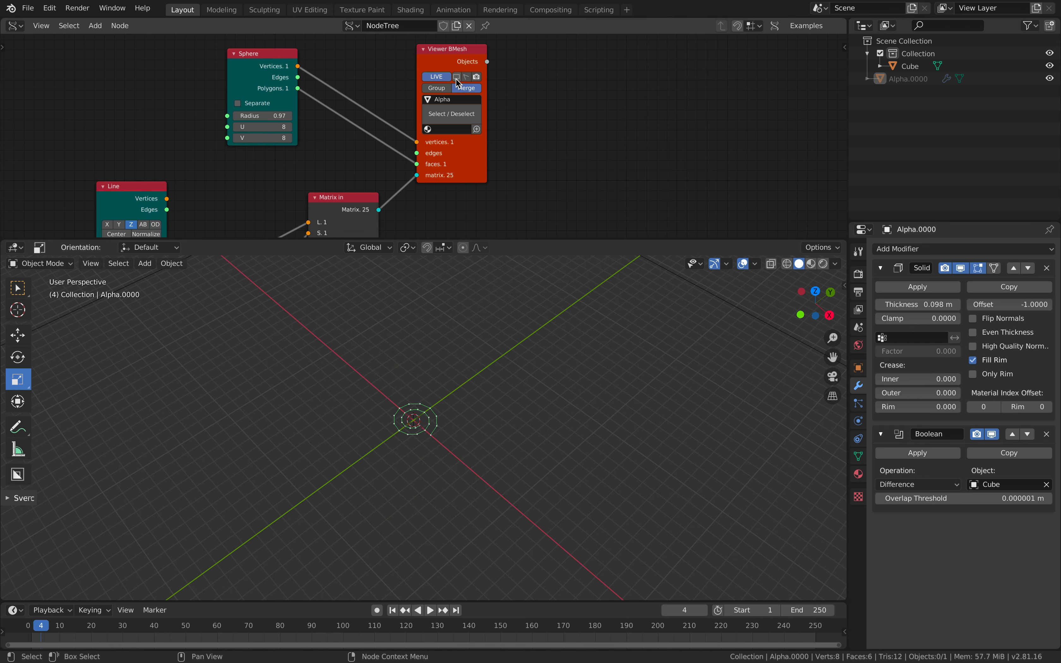
{"action": "scroll", "coordinate": [466, 427], "scroll_direction": "up", "scroll_amount": 8}
{"action": "mouse_move", "coordinate": [467, 426]}
{"action": "middle_mouse_down"}
{"action": "mouse_move", "coordinate": [483, 439]}
{"action": "mouse_move", "coordinate": [475, 408]}
{"action": "middle_mouse_up"}
{"action": "key", "text": "ctrl+s"}
Step: Look through the Spiral node's available types and examine the spiral curve in the viewport
{"action": "middle_click_drag", "start_coordinate": [432, 224], "coordinate": [564, 131]}
{"action": "middle_click_drag", "start_coordinate": [493, 336], "coordinate": [466, 354]}
{"action": "middle_click_drag", "start_coordinate": [247, 174], "coordinate": [351, 100]}
{"action": "middle_click_drag", "start_coordinate": [334, 57], "coordinate": [618, 60]}
{"action": "left_click", "coordinate": [286, 112]}
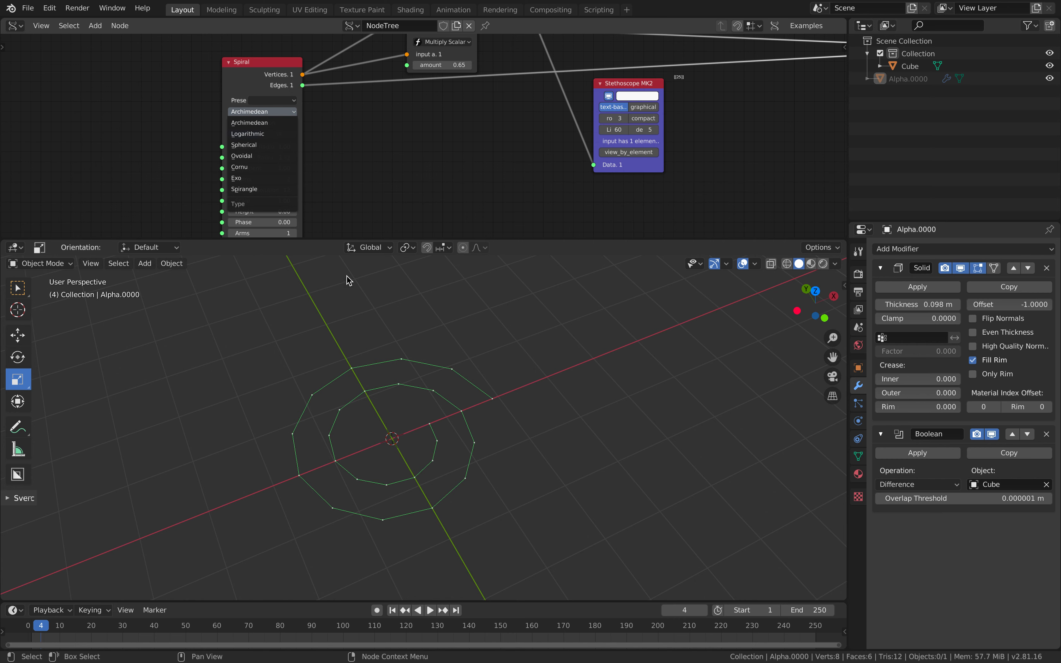
{"action": "middle_click_drag", "start_coordinate": [417, 374], "coordinate": [454, 382]}
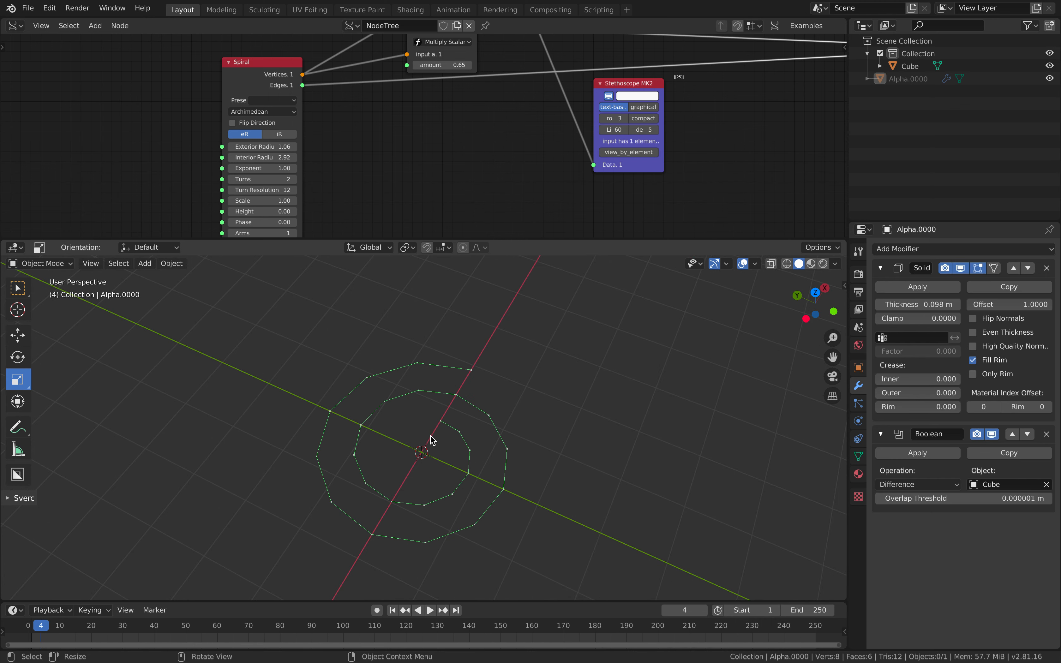
{"action": "middle_click_drag", "start_coordinate": [441, 467], "coordinate": [499, 468]}
Step: Move the Spiral node away from its neighbours and enlarge the node editor area
{"action": "left_click_drag", "start_coordinate": [264, 62], "coordinate": [220, 68]}
{"action": "middle_click_drag", "start_coordinate": [323, 115], "coordinate": [254, 220]}
{"action": "left_click_drag", "start_coordinate": [380, 240], "coordinate": [377, 403]}
{"action": "mouse_move", "coordinate": [689, 180]}
{"action": "middle_mouse_down"}
{"action": "mouse_move", "coordinate": [540, 252]}
{"action": "mouse_move", "coordinate": [508, 249]}
{"action": "middle_mouse_up"}
{"action": "left_click_drag", "start_coordinate": [580, 118], "coordinate": [662, 53]}
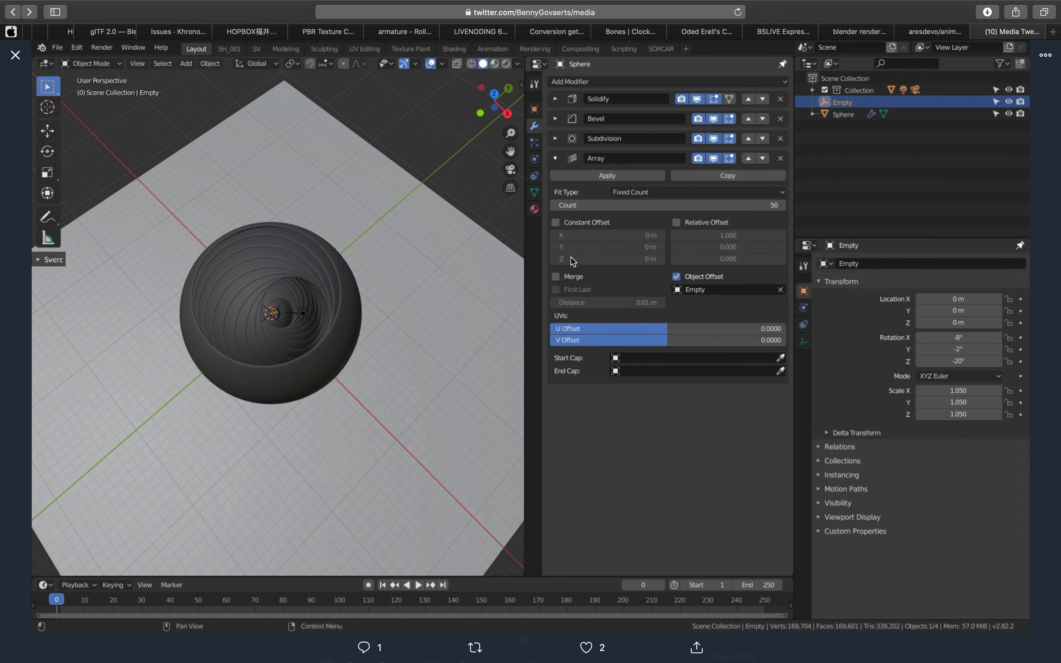
Step: View the reference picture of the nested spiral shell in the browser and return to Blender
{"action": "key", "text": "Escape"}
{"action": "left_click", "coordinate": [517, 484]}
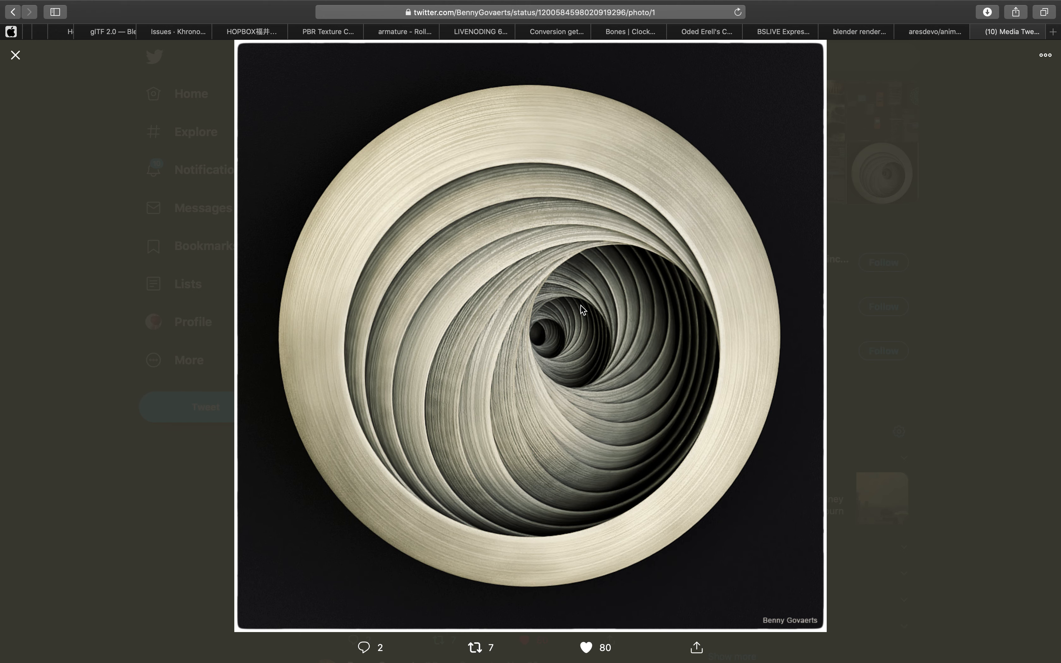
{"action": "key", "text": "ctrl+Left"}
{"action": "scroll", "coordinate": [491, 459], "scroll_direction": "right", "scroll_amount": 5}
{"action": "scroll", "coordinate": [588, 206], "scroll_direction": "left", "scroll_amount": 8}
Step: Rearrange the nodes into a clearer layout, switch Number Range to Range mode, and save the file
{"action": "left_click_drag", "start_coordinate": [122, 255], "coordinate": [176, 228]}
{"action": "left_click_drag", "start_coordinate": [305, 206], "coordinate": [303, 200]}
{"action": "left_click_drag", "start_coordinate": [776, 153], "coordinate": [741, 171]}
{"action": "middle_click_drag", "start_coordinate": [636, 177], "coordinate": [588, 259]}
{"action": "left_click_drag", "start_coordinate": [481, 168], "coordinate": [496, 175]}
{"action": "mouse_move", "coordinate": [293, 214]}
{"action": "left_mouse_down"}
{"action": "mouse_move", "coordinate": [340, 174]}
{"action": "mouse_move", "coordinate": [316, 180]}
{"action": "left_mouse_up"}
{"action": "middle_click_drag", "start_coordinate": [509, 194], "coordinate": [482, 195]}
{"action": "left_click_drag", "start_coordinate": [452, 71], "coordinate": [477, 43]}
{"action": "left_click_drag", "start_coordinate": [215, 133], "coordinate": [319, 72]}
{"action": "middle_click_drag", "start_coordinate": [423, 82], "coordinate": [365, 122]}
{"action": "left_click_drag", "start_coordinate": [581, 139], "coordinate": [574, 139]}
{"action": "middle_click_drag", "start_coordinate": [574, 192], "coordinate": [525, 293]}
{"action": "left_click_drag", "start_coordinate": [473, 87], "coordinate": [538, 87]}
{"action": "left_click_drag", "start_coordinate": [698, 171], "coordinate": [731, 169]}
{"action": "middle_click_drag", "start_coordinate": [634, 196], "coordinate": [587, 70]}
{"action": "key", "text": "ctrl+s"}
Step: Set the Spiral node's Exterior Radius to 0.16 and Interior Radius to 0.68
{"action": "middle_click_drag", "start_coordinate": [185, 316], "coordinate": [324, 219]}
{"action": "left_click_drag", "start_coordinate": [169, 287], "coordinate": [149, 298]}
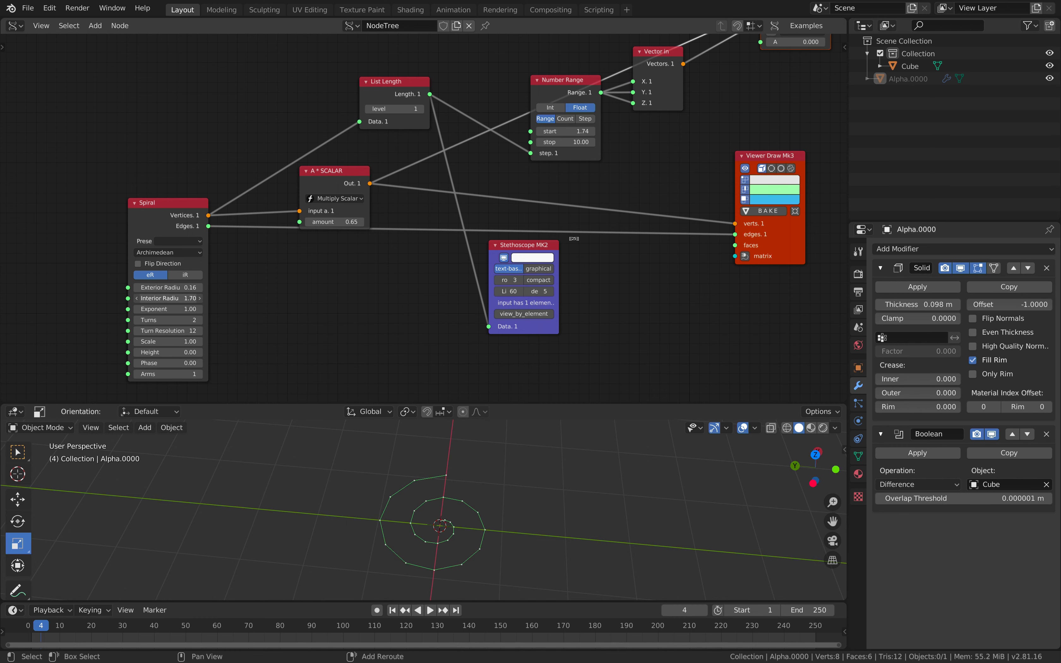
{"action": "left_click_drag", "start_coordinate": [1, 310], "coordinate": [0, 311]}
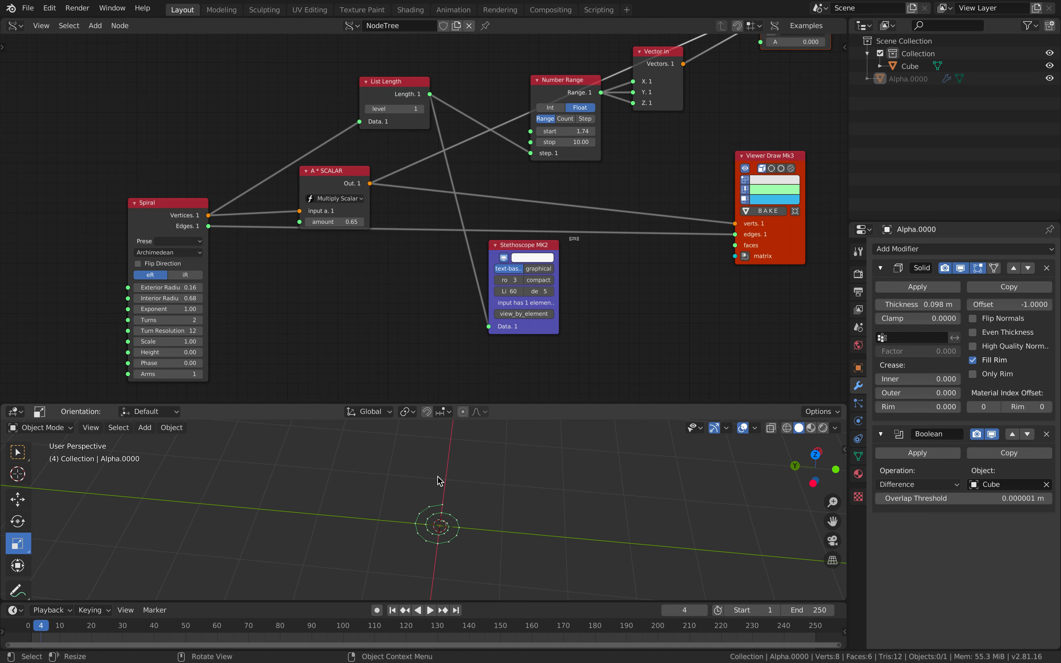
{"action": "scroll", "coordinate": [439, 482], "scroll_direction": "up", "scroll_amount": 7}
{"action": "middle_click_drag", "start_coordinate": [508, 504], "coordinate": [434, 429], "text": "shift"}
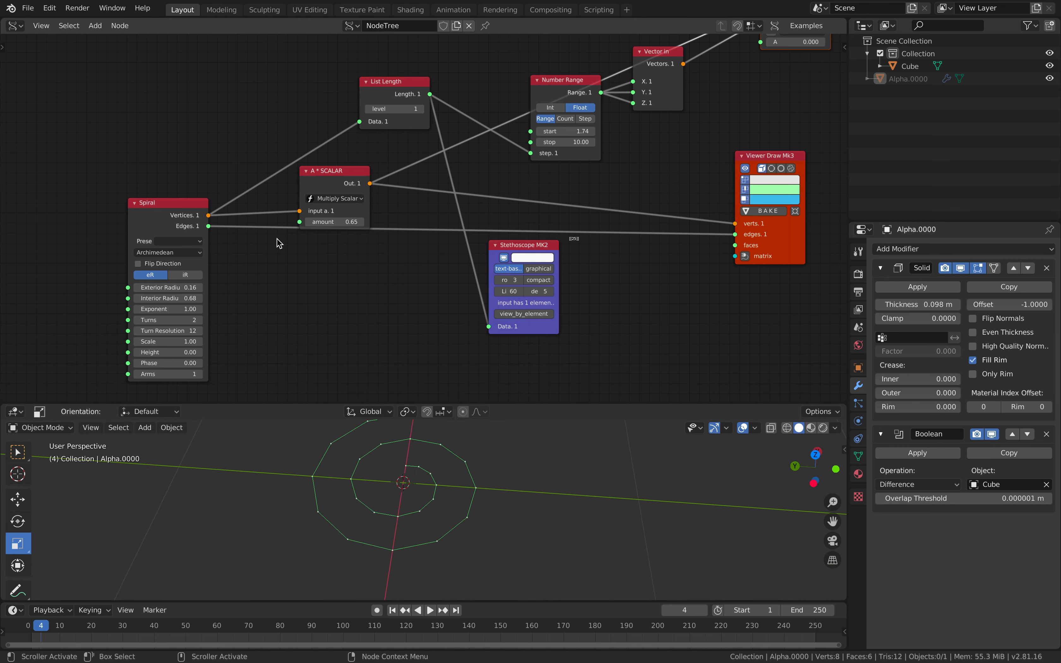
Step: Reduce the Multiply Scalar node's amount to 0.19
{"action": "middle_click_drag", "start_coordinate": [332, 225], "coordinate": [311, 241]}
{"action": "left_click_drag", "start_coordinate": [311, 238], "coordinate": [302, 238]}
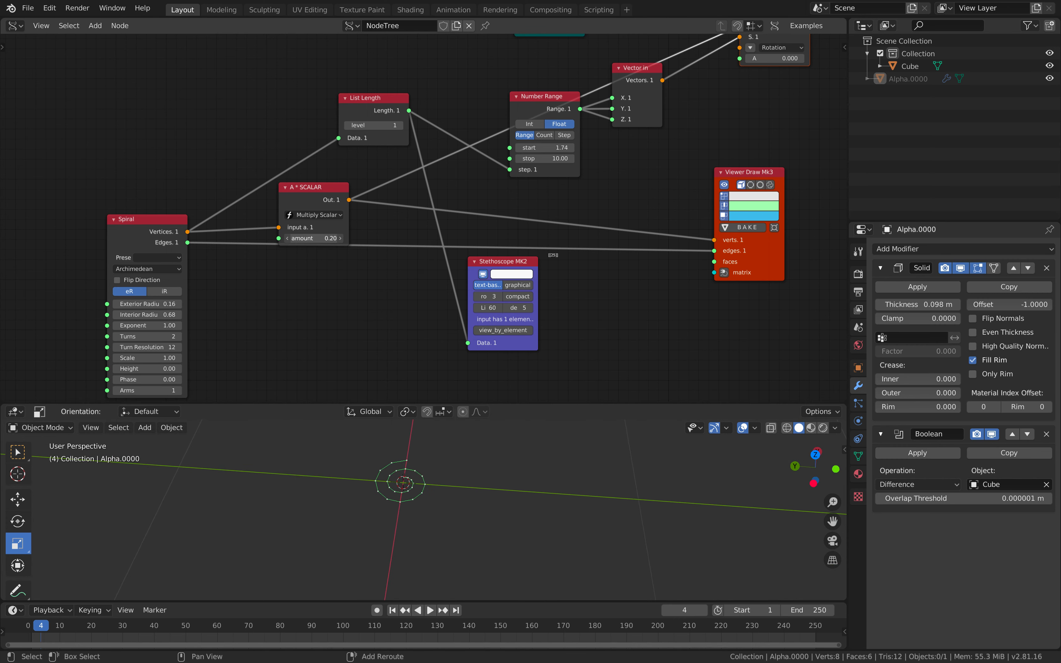
{"action": "scroll", "coordinate": [391, 475], "scroll_direction": "up", "scroll_amount": 5}
{"action": "middle_click_drag", "start_coordinate": [379, 448], "coordinate": [409, 456]}
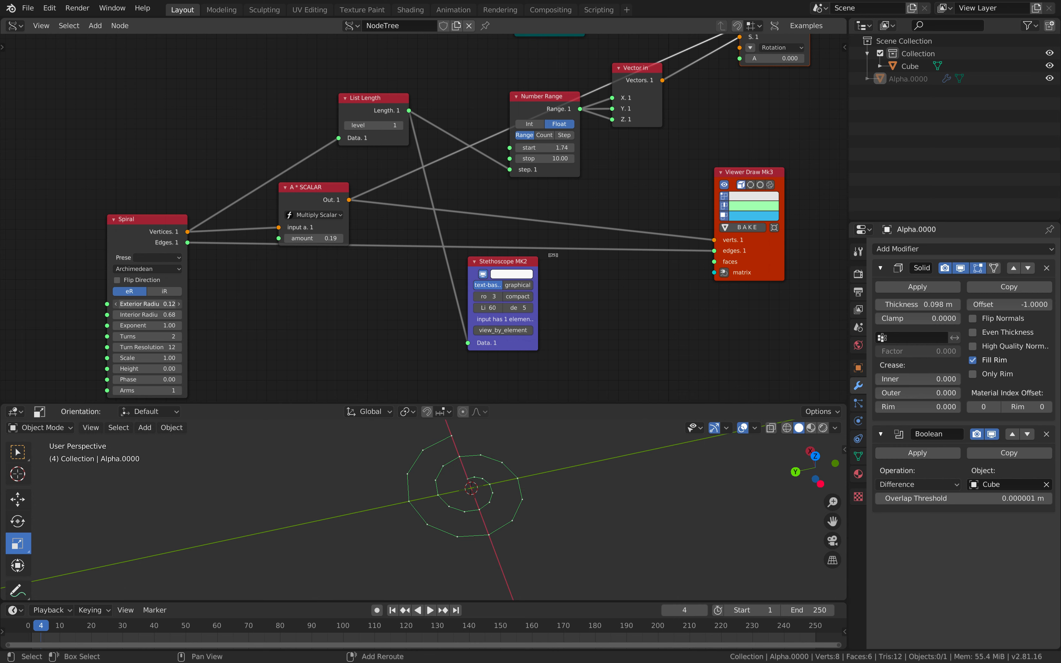
Step: Set the Spiral's Exterior Radius to 0.12, lower its Interior Radius slightly, and save the file
{"action": "left_click_drag", "start_coordinate": [170, 320], "coordinate": [165, 320]}
{"action": "middle_click_drag", "start_coordinate": [461, 227], "coordinate": [350, 284]}
{"action": "key", "text": "ctrl+s"}
Step: Show the Alpha mesh again through the Viewer BMesh node and inspect the resulting shell
{"action": "middle_click_drag", "start_coordinate": [790, 66], "coordinate": [657, 196]}
{"action": "middle_click_drag", "start_coordinate": [674, 86], "coordinate": [569, 223]}
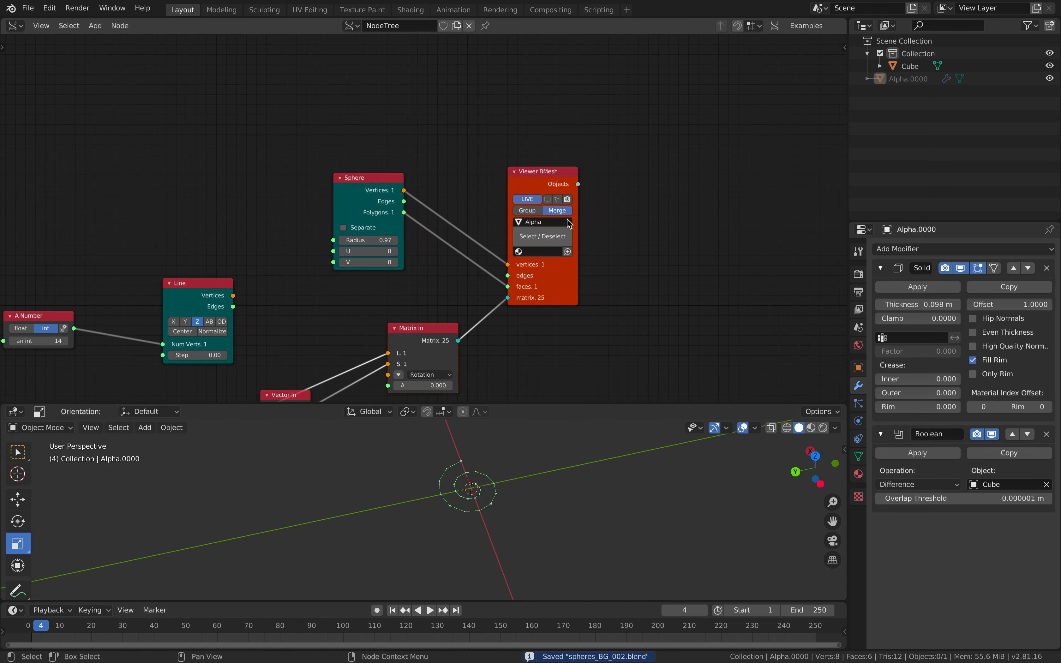
{"action": "left_click", "coordinate": [547, 200]}
{"action": "middle_click_drag", "start_coordinate": [592, 564], "coordinate": [491, 516]}
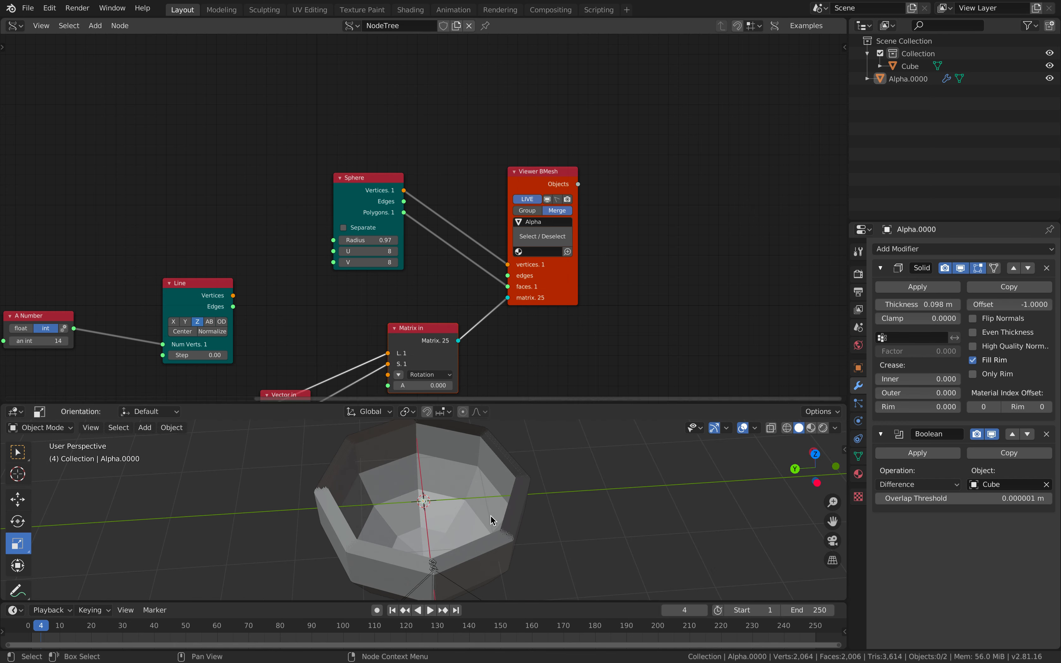
{"action": "scroll", "coordinate": [500, 513], "scroll_direction": "up", "scroll_amount": 5}
Step: Rearrange the Number Range, Vector in, Spiral and List Length nodes to space out their links
{"action": "mouse_move", "coordinate": [373, 378]}
{"action": "middle_mouse_down"}
{"action": "mouse_move", "coordinate": [479, 254]}
{"action": "mouse_move", "coordinate": [473, 218]}
{"action": "middle_mouse_up"}
{"action": "scroll", "coordinate": [518, 504], "scroll_direction": "down", "scroll_amount": 5}
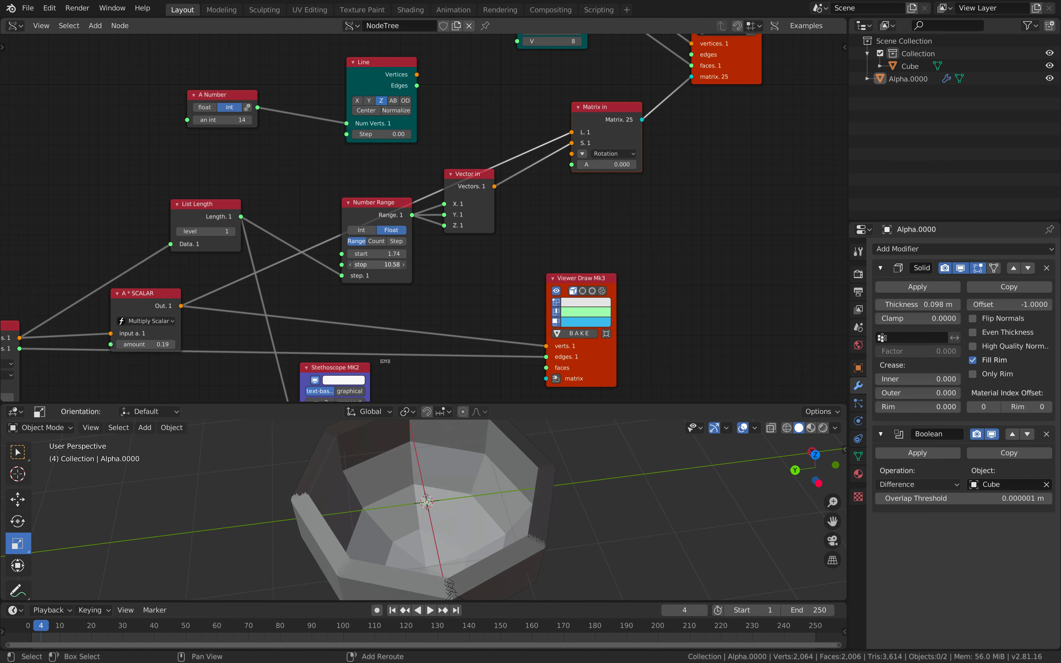
{"action": "left_click_drag", "start_coordinate": [387, 205], "coordinate": [396, 227]}
{"action": "left_click_drag", "start_coordinate": [471, 178], "coordinate": [500, 192]}
{"action": "middle_click_drag", "start_coordinate": [405, 233], "coordinate": [498, 154]}
{"action": "left_click_drag", "start_coordinate": [62, 242], "coordinate": [47, 285]}
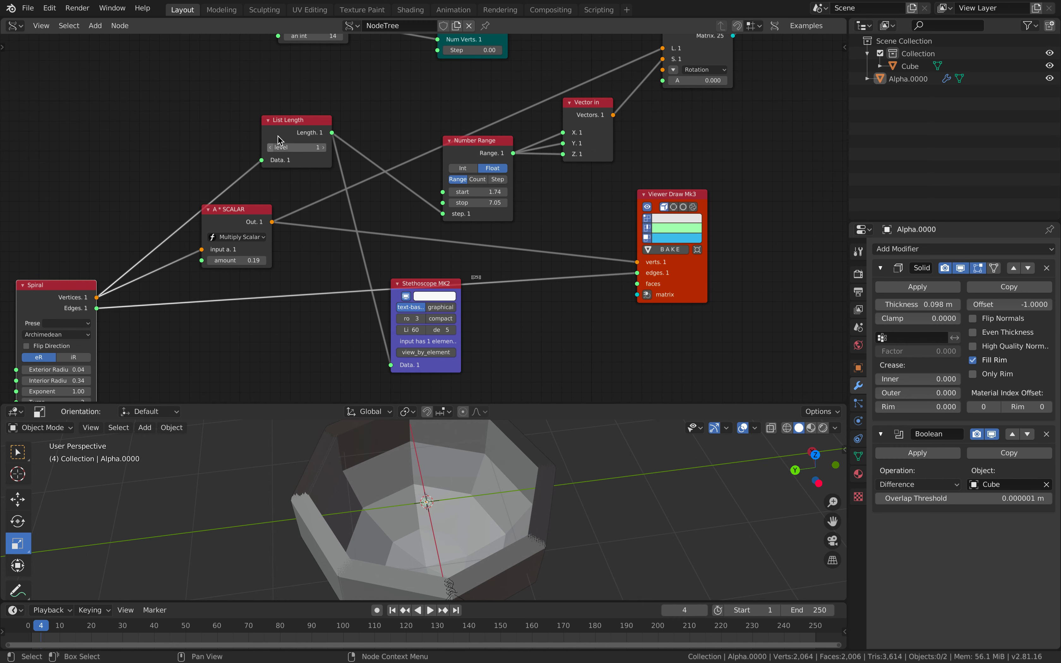
{"action": "left_click_drag", "start_coordinate": [278, 137], "coordinate": [242, 139]}
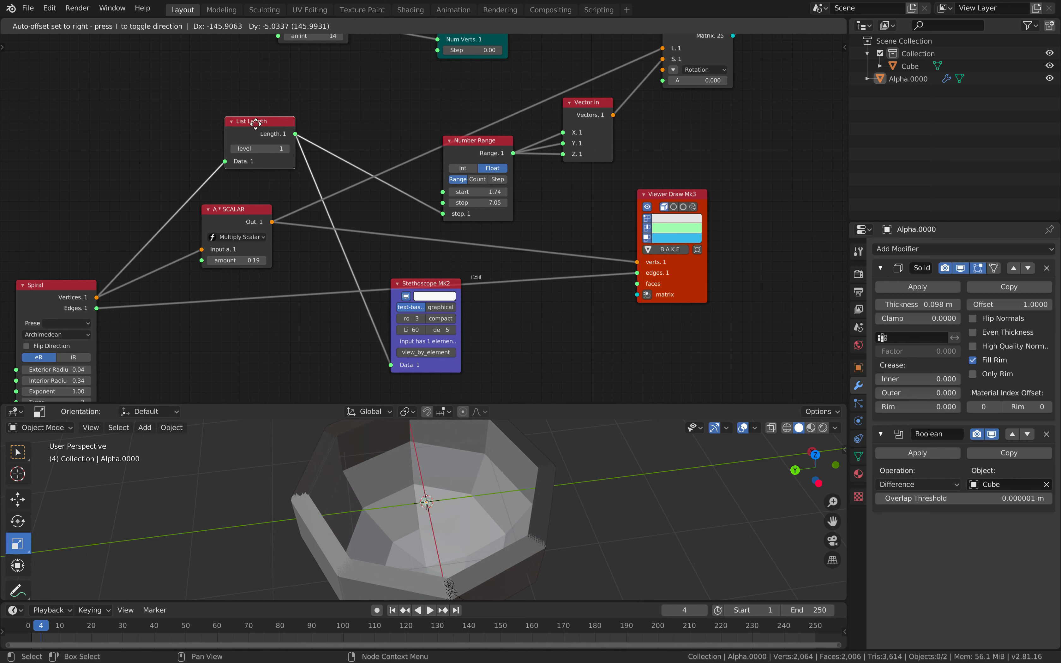
Step: Switch the Number Range node to Count mode with start 0.76 and stop 6.38, and save the file
{"action": "left_click", "coordinate": [479, 180]}
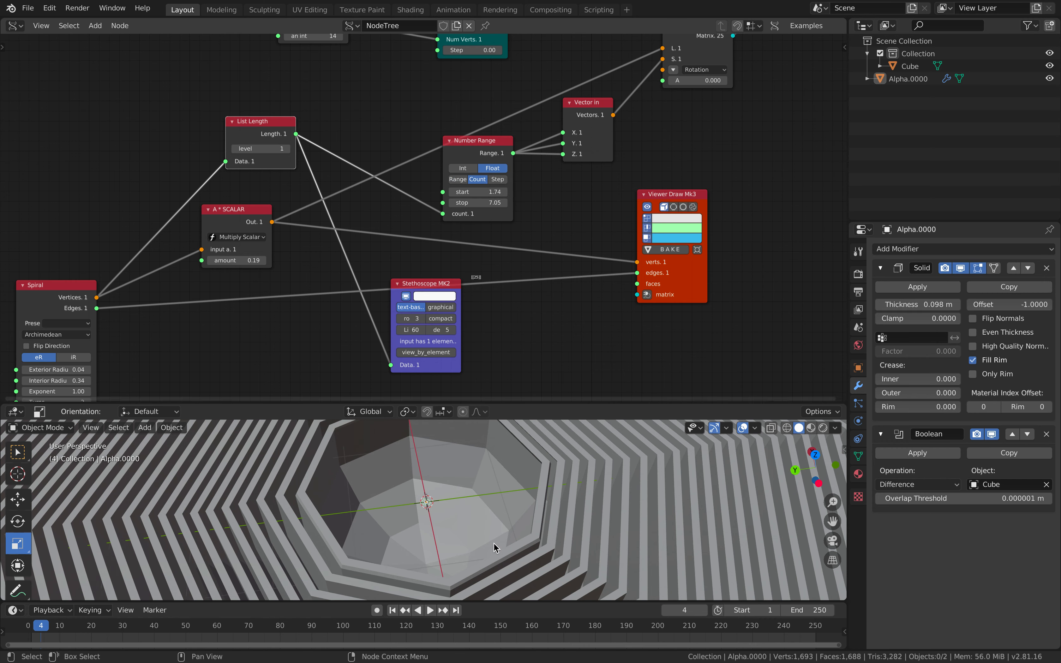
{"action": "mouse_move", "coordinate": [488, 203]}
{"action": "left_mouse_down"}
{"action": "mouse_move", "coordinate": [505, 203]}
{"action": "mouse_move", "coordinate": [468, 192]}
{"action": "mouse_move", "coordinate": [487, 202]}
{"action": "left_mouse_up"}
{"action": "middle_click_drag", "start_coordinate": [495, 491], "coordinate": [573, 508]}
{"action": "key", "text": "ctrl+s"}
Step: Set the Sphere node's U and V to 12 and its Radius to 0.95
{"action": "middle_click_drag", "start_coordinate": [640, 147], "coordinate": [530, 221]}
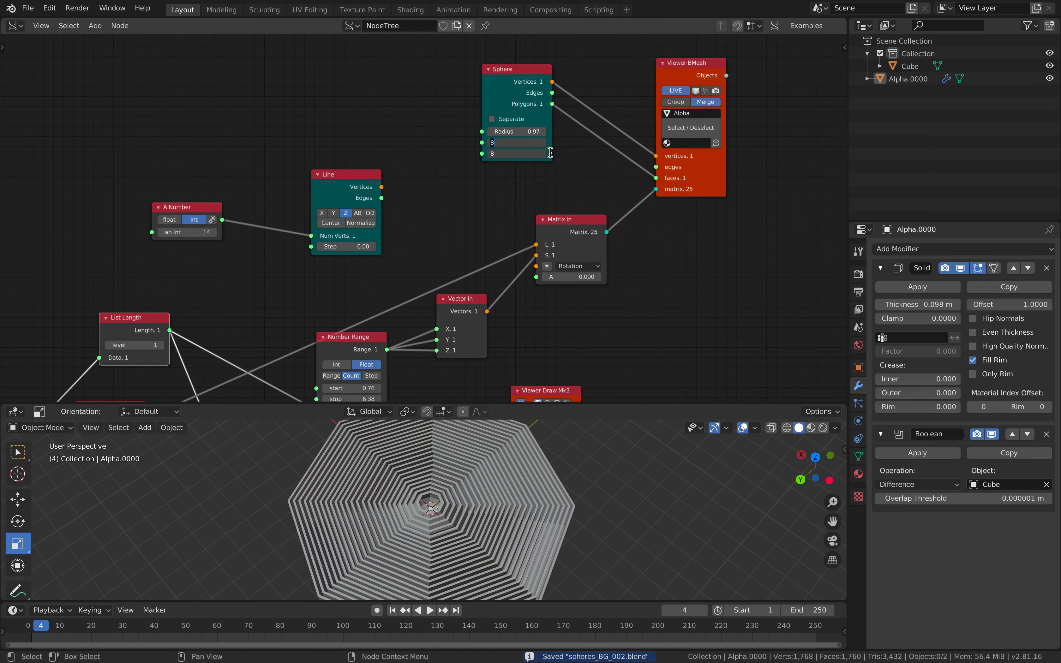
{"action": "type", "text": "12"}
{"action": "key", "text": "Return"}
{"action": "left_click_drag", "start_coordinate": [517, 131], "coordinate": [515, 132]}
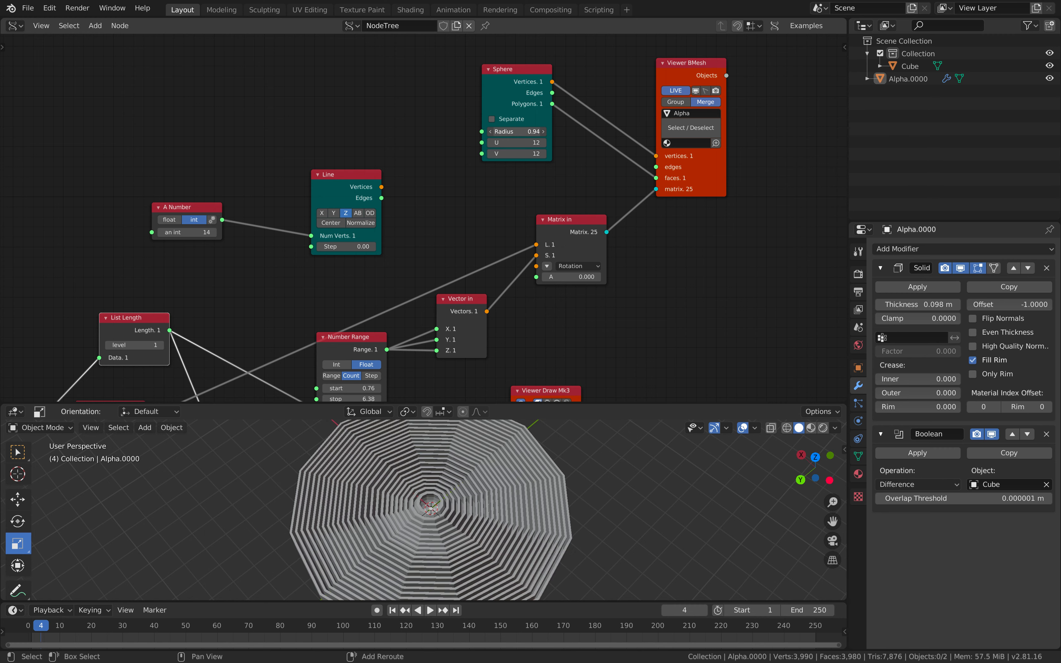
Step: Enlarge the 3D viewport and enable Cavity in its solid shading options
{"action": "left_click_drag", "start_coordinate": [509, 404], "coordinate": [518, 226]}
{"action": "key", "text": "ctrl+s"}
{"action": "middle_click_drag", "start_coordinate": [521, 387], "coordinate": [551, 383]}
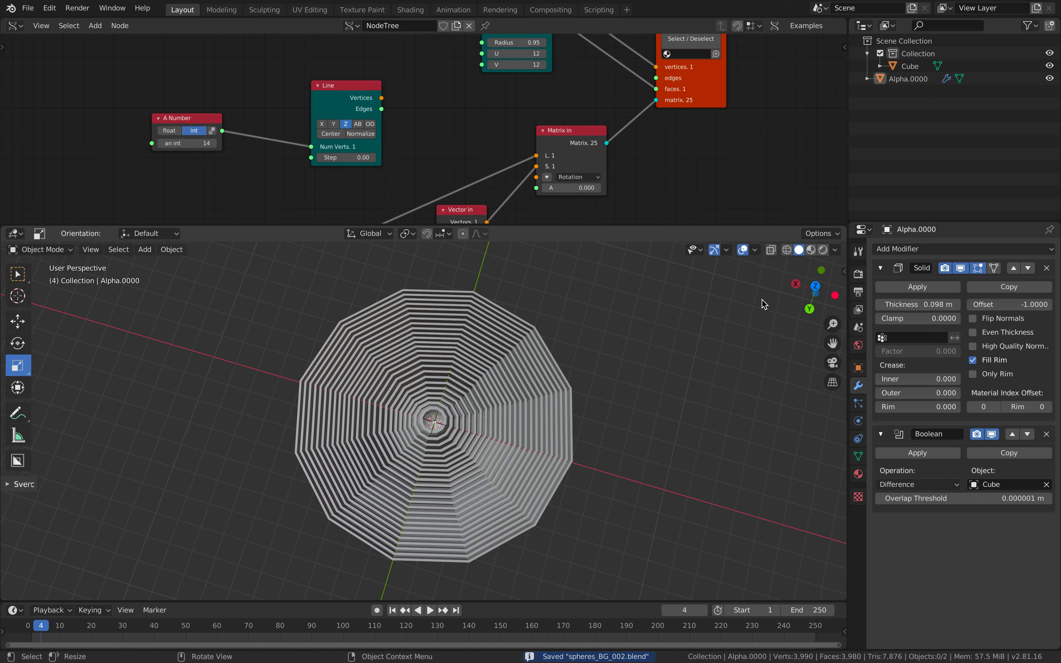
{"action": "left_click", "coordinate": [836, 251]}
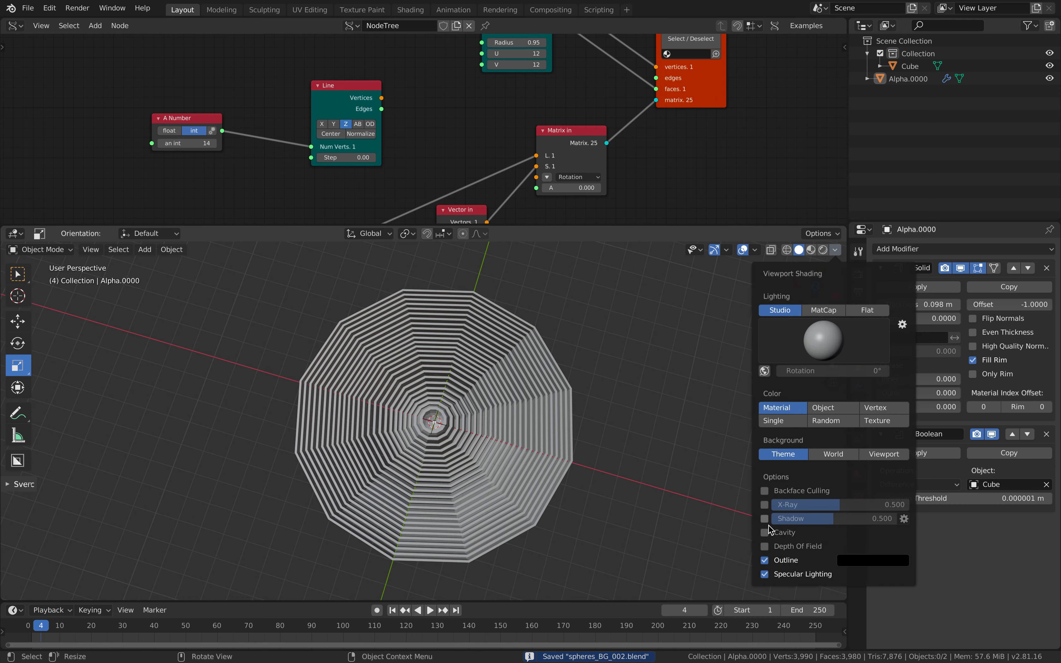
{"action": "left_click", "coordinate": [765, 534]}
{"action": "mouse_move", "coordinate": [622, 412]}
{"action": "middle_mouse_down"}
{"action": "mouse_move", "coordinate": [613, 321]}
{"action": "mouse_move", "coordinate": [617, 346]}
{"action": "middle_mouse_up"}
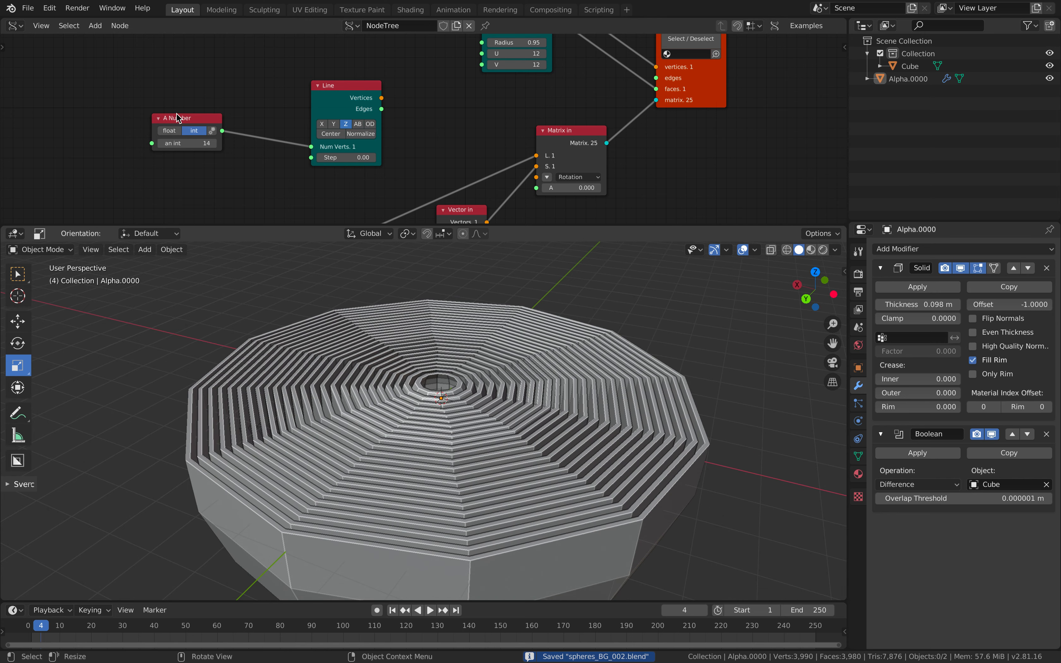
Step: Save the scene as a new incremental version, spheres_BG_003.blend
{"action": "left_click", "coordinate": [28, 8]}
{"action": "left_click", "coordinate": [52, 105]}
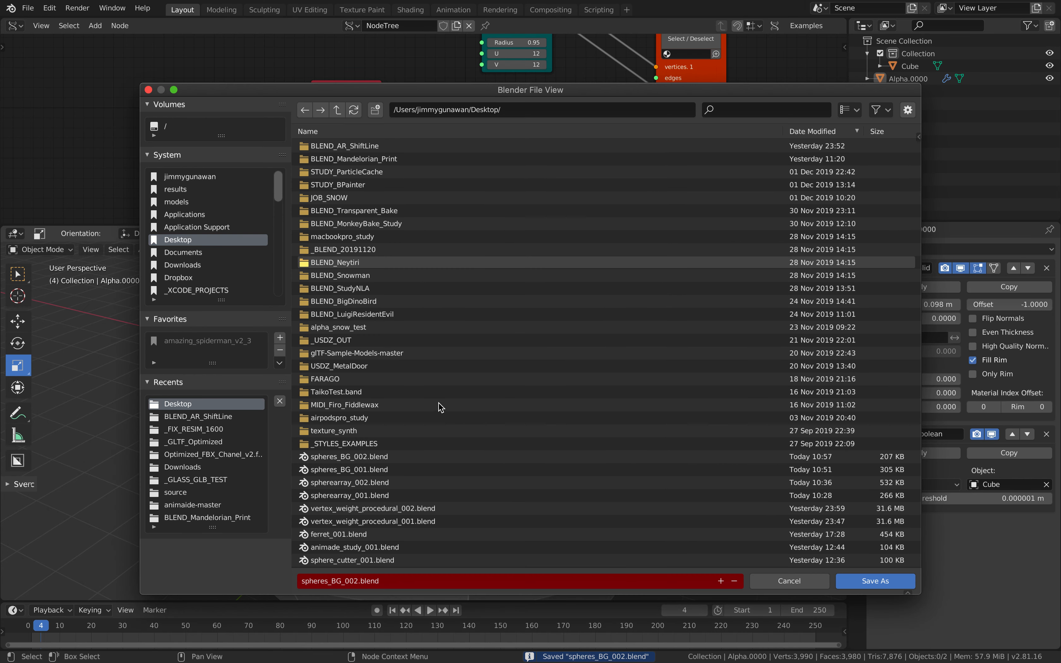
{"action": "left_click", "coordinate": [722, 581]}
{"action": "left_click", "coordinate": [852, 581]}
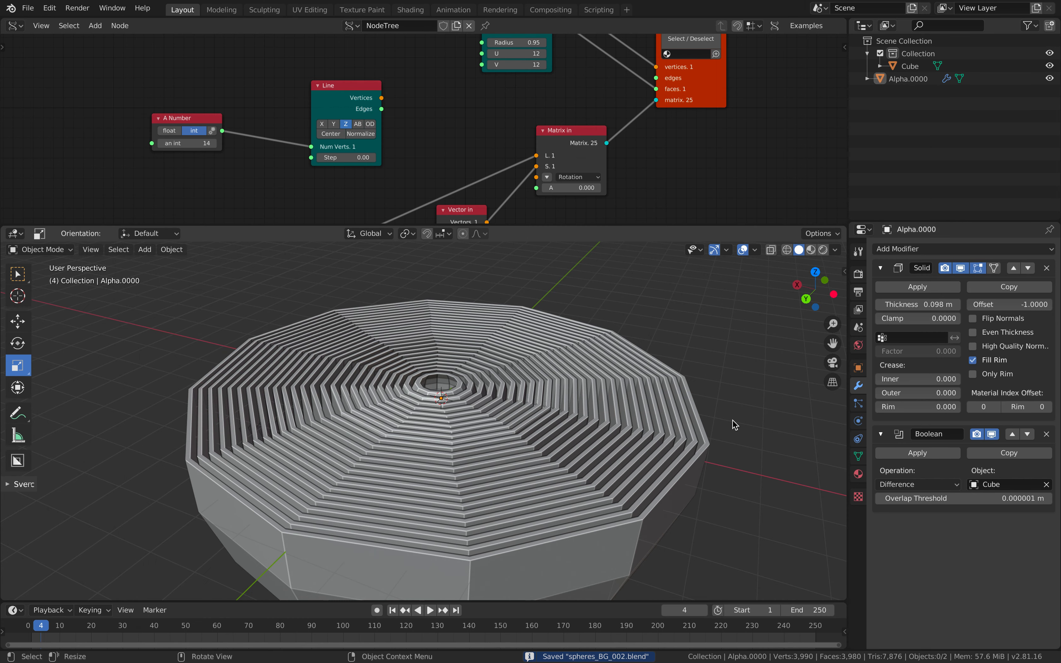
Step: Enlarge the node editor, space out the Viewer BMesh and Matrix in nodes, and save the file
{"action": "scroll", "coordinate": [599, 214], "scroll_direction": "up", "scroll_amount": 3}
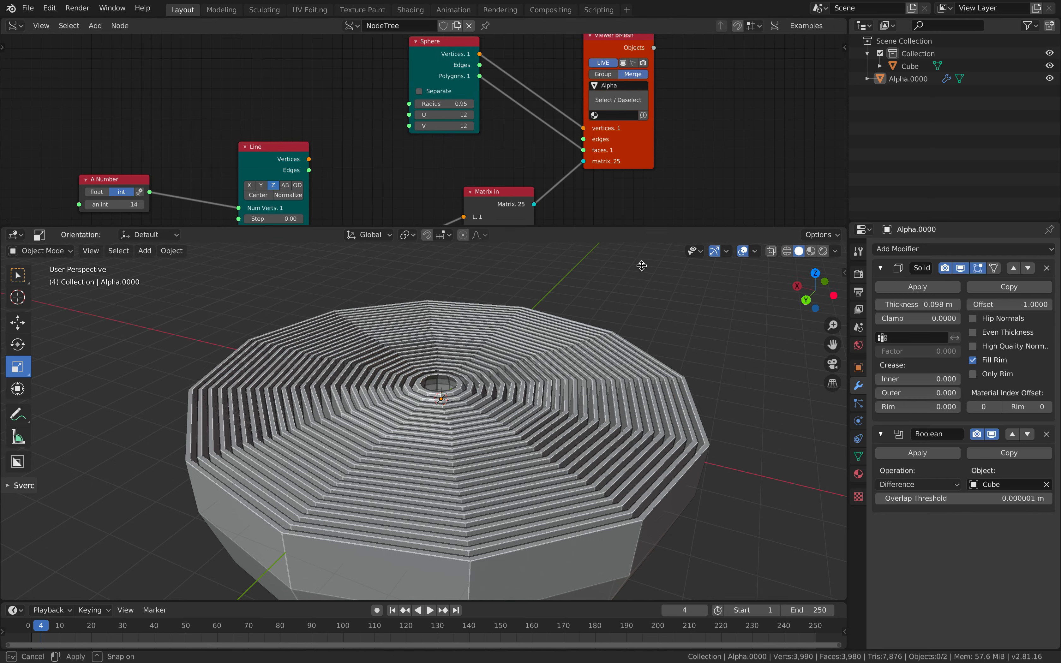
{"action": "left_click_drag", "start_coordinate": [641, 225], "coordinate": [641, 279]}
{"action": "middle_click_drag", "start_coordinate": [580, 397], "coordinate": [523, 351]}
{"action": "middle_click_drag", "start_coordinate": [423, 187], "coordinate": [455, 103]}
{"action": "middle_click_drag", "start_coordinate": [491, 359], "coordinate": [383, 454]}
{"action": "middle_click_drag", "start_coordinate": [494, 484], "coordinate": [518, 443]}
{"action": "middle_click_drag", "start_coordinate": [544, 198], "coordinate": [570, 208]}
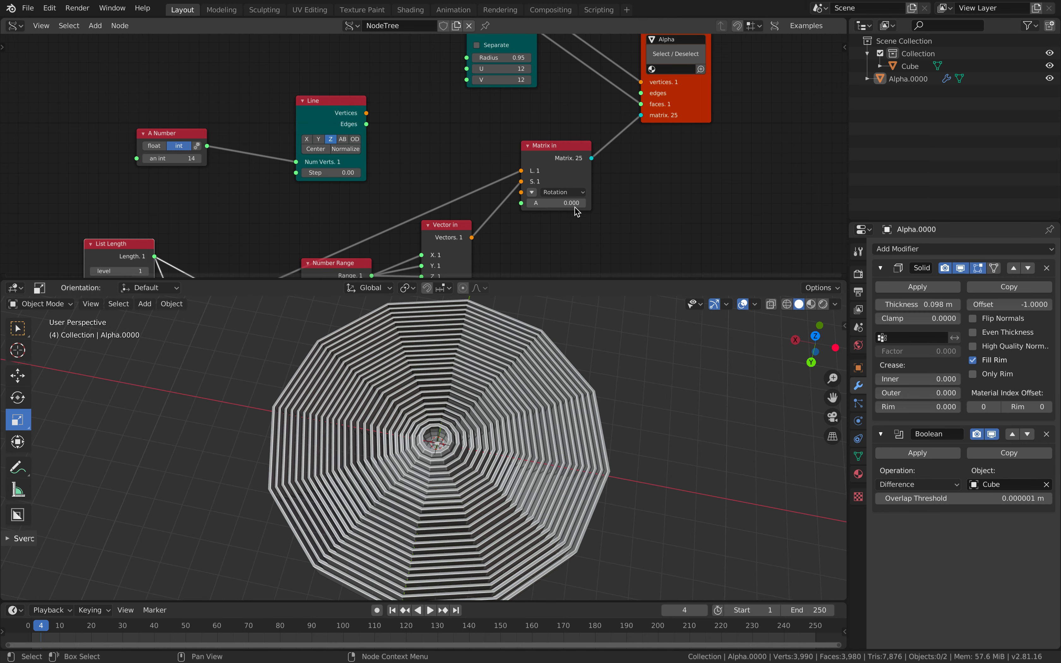
{"action": "left_click_drag", "start_coordinate": [675, 88], "coordinate": [733, 79]}
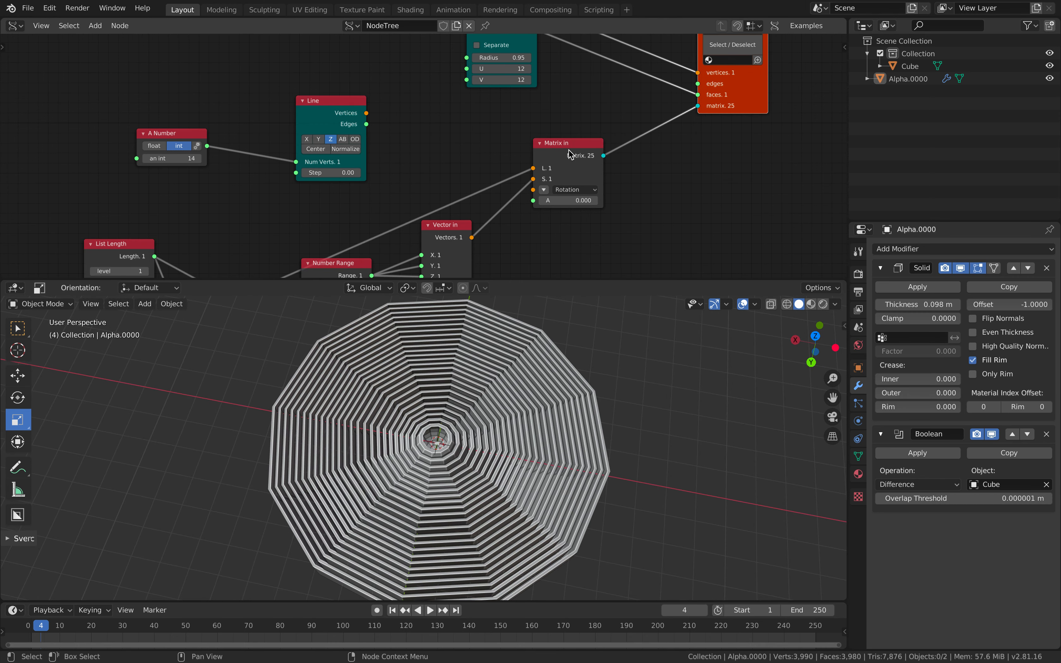
{"action": "left_click_drag", "start_coordinate": [559, 158], "coordinate": [608, 140]}
{"action": "key", "text": "ctrl+s"}
Step: Expand the Matrix in node's rotation axis, try different angles, and return the angle to 0
{"action": "left_click", "coordinate": [580, 175]}
{"action": "middle_click_drag", "start_coordinate": [587, 419], "coordinate": [583, 377]}
{"action": "left_click_drag", "start_coordinate": [605, 205], "coordinate": [658, 206]}
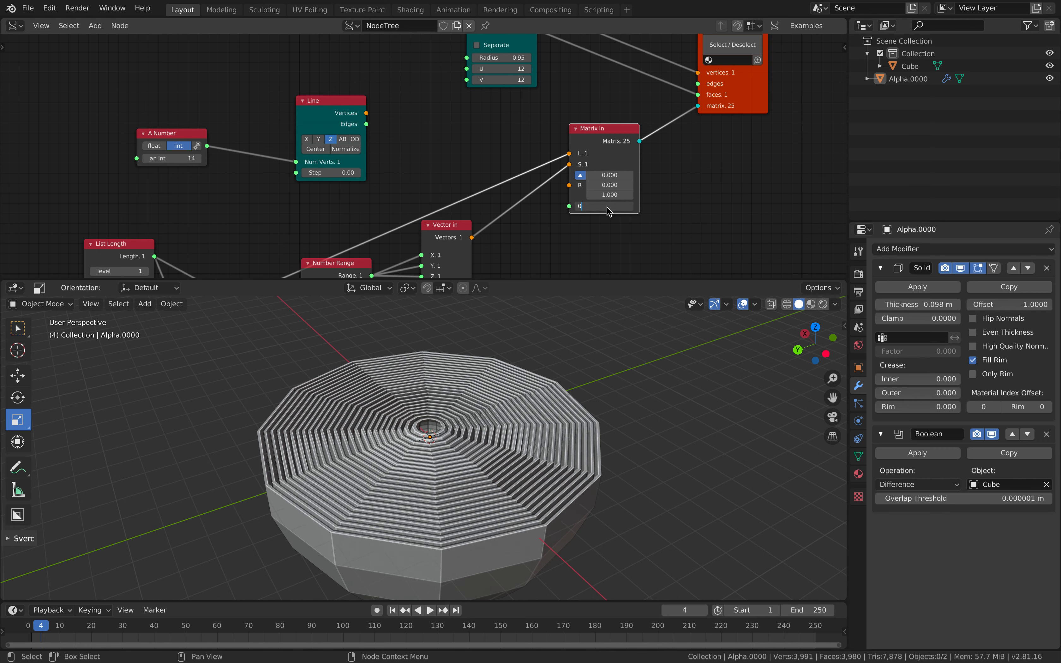
{"action": "key", "text": "Return"}
{"action": "middle_click_drag", "start_coordinate": [562, 397], "coordinate": [570, 351]}
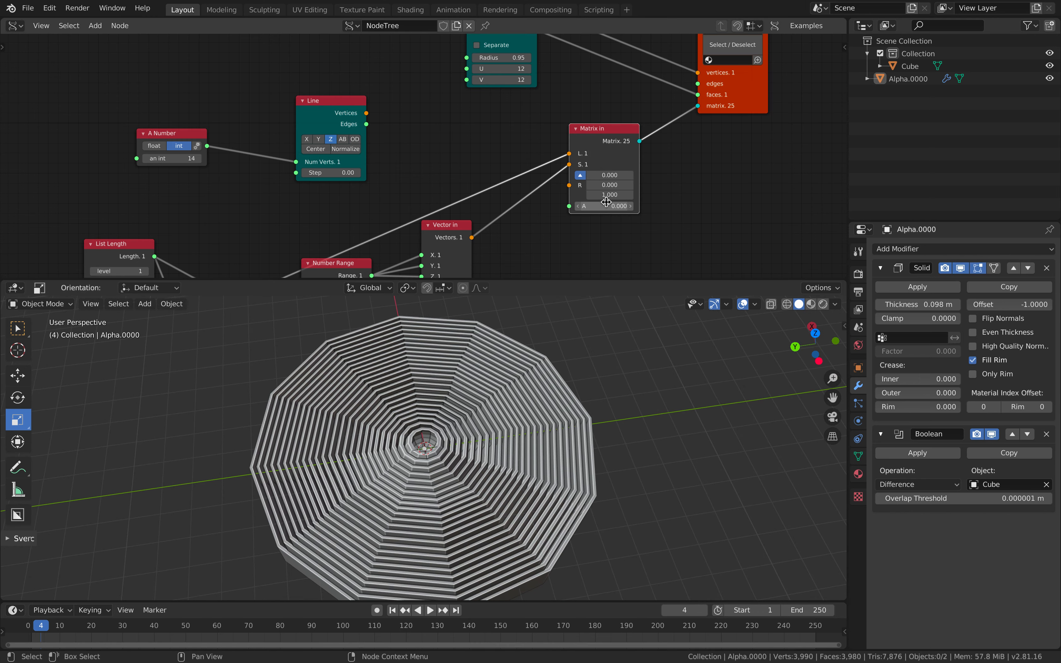
{"action": "middle_click_drag", "start_coordinate": [606, 202], "coordinate": [619, 128]}
{"action": "left_click", "coordinate": [619, 134]}
{"action": "type", "text": "0.54"}
{"action": "key", "text": "Return"}
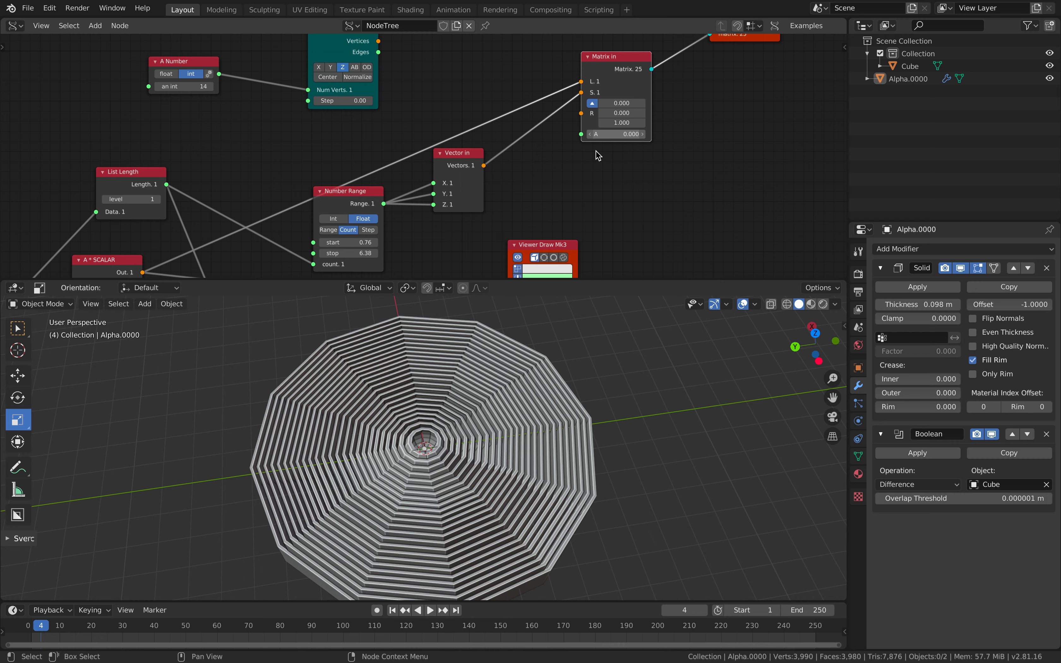
{"action": "middle_click_drag", "start_coordinate": [557, 389], "coordinate": [550, 416]}
{"action": "key", "text": "ctrl+s"}
Step: Set the Spiral node's Exterior Radius to 0.40 and Interior Radius to 0.59
{"action": "mouse_move", "coordinate": [286, 249]}
{"action": "middle_mouse_down"}
{"action": "mouse_move", "coordinate": [486, 107]}
{"action": "mouse_move", "coordinate": [154, 200]}
{"action": "mouse_move", "coordinate": [179, 13]}
{"action": "middle_mouse_up"}
{"action": "middle_click_drag", "start_coordinate": [211, 189], "coordinate": [198, 223]}
{"action": "mouse_move", "coordinate": [141, 220]}
{"action": "left_mouse_down"}
{"action": "mouse_move", "coordinate": [155, 220]}
{"action": "mouse_move", "coordinate": [139, 209]}
{"action": "left_mouse_up"}
{"action": "middle_click_drag", "start_coordinate": [541, 88], "coordinate": [542, 110]}
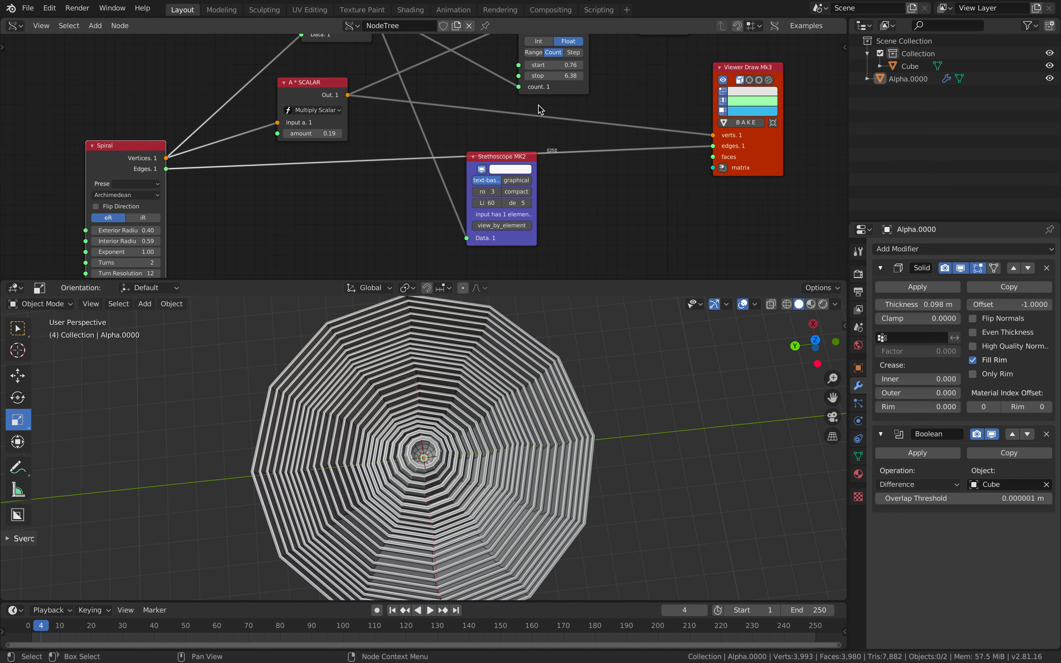
Step: Raise the Number Range node's stop value to 8.48
{"action": "left_click_drag", "start_coordinate": [557, 76], "coordinate": [574, 75]}
{"action": "scroll", "coordinate": [606, 369], "scroll_direction": "down", "scroll_amount": 2}
{"action": "middle_click_drag", "start_coordinate": [503, 422], "coordinate": [515, 431]}
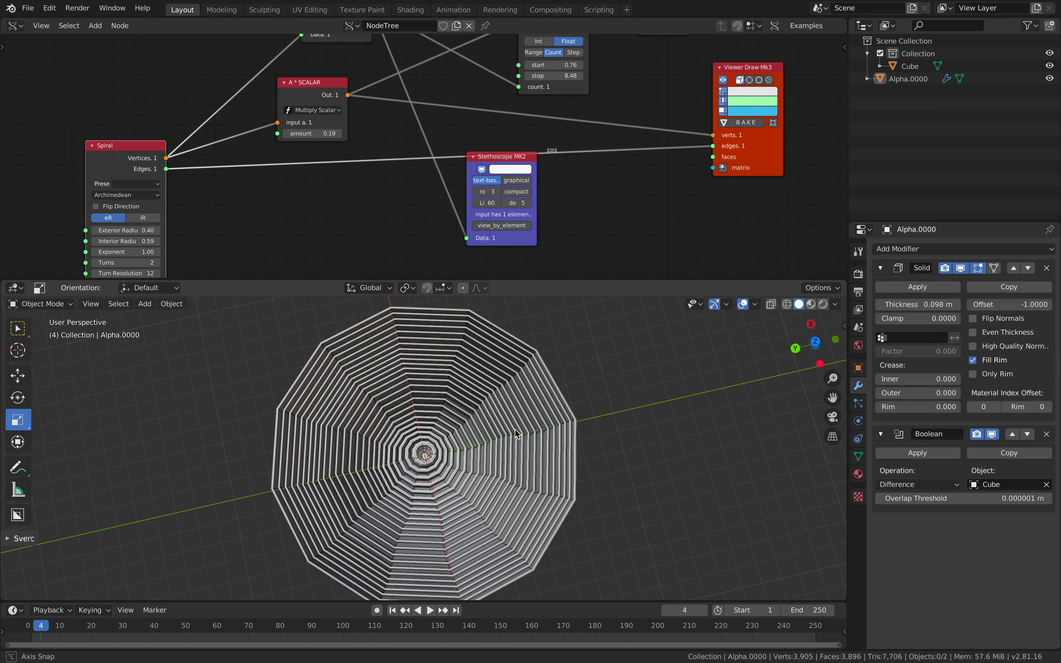
{"action": "mouse_move", "coordinate": [395, 438]}
{"action": "middle_mouse_down"}
{"action": "mouse_move", "coordinate": [454, 451]}
{"action": "mouse_move", "coordinate": [413, 446]}
{"action": "middle_mouse_up"}
Step: Raise the Spiral node's Exterior Radius to 1.86 and Interior Radius to 1.57
{"action": "scroll", "coordinate": [454, 451], "scroll_direction": "up", "scroll_amount": 1}
{"action": "middle_click_drag", "start_coordinate": [174, 230], "coordinate": [172, 199]}
{"action": "left_click_drag", "start_coordinate": [125, 210], "coordinate": [166, 199]}
{"action": "middle_click_drag", "start_coordinate": [351, 465], "coordinate": [570, 421]}
{"action": "mouse_move", "coordinate": [124, 199]}
{"action": "left_mouse_down"}
{"action": "mouse_move", "coordinate": [149, 199]}
{"action": "mouse_move", "coordinate": [119, 210]}
{"action": "left_mouse_up"}
Step: Shift the Stethoscope MK2 node slightly and save the file
{"action": "middle_click_drag", "start_coordinate": [341, 173], "coordinate": [331, 239]}
{"action": "left_click_drag", "start_coordinate": [470, 196], "coordinate": [462, 215]}
{"action": "middle_click_drag", "start_coordinate": [522, 279], "coordinate": [438, 180]}
{"action": "key", "text": "ctrl+s"}
{"action": "scroll", "coordinate": [346, 381], "scroll_direction": "down", "scroll_amount": 2}
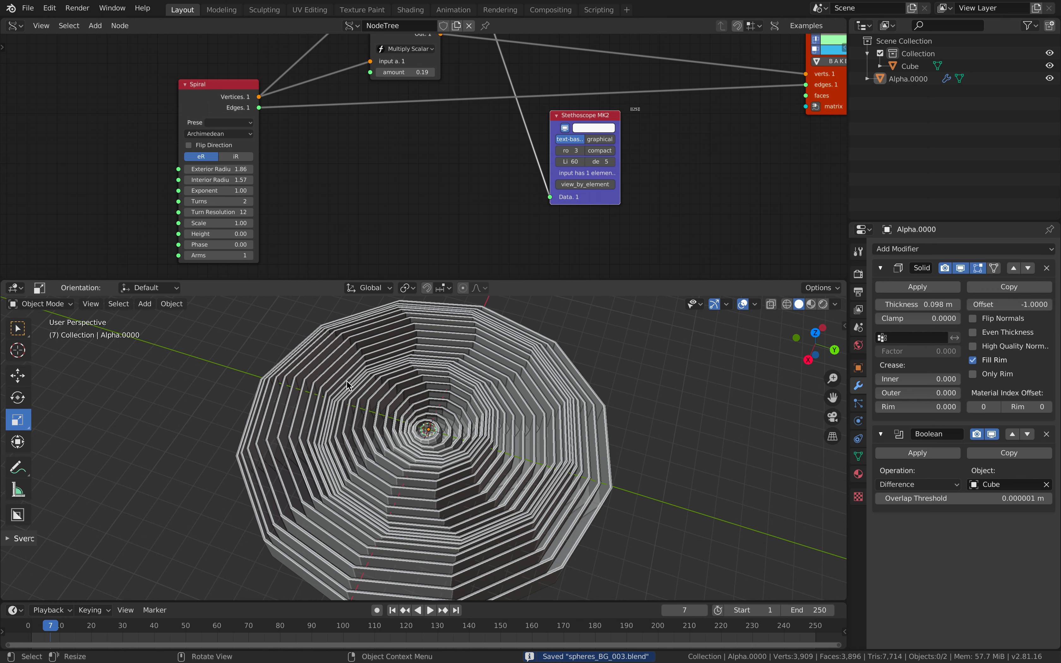
Step: Set the Spiral node's Turn Resolution to 14 and save the file with everything deselected
{"action": "middle_click_drag", "start_coordinate": [347, 381], "coordinate": [357, 381]}
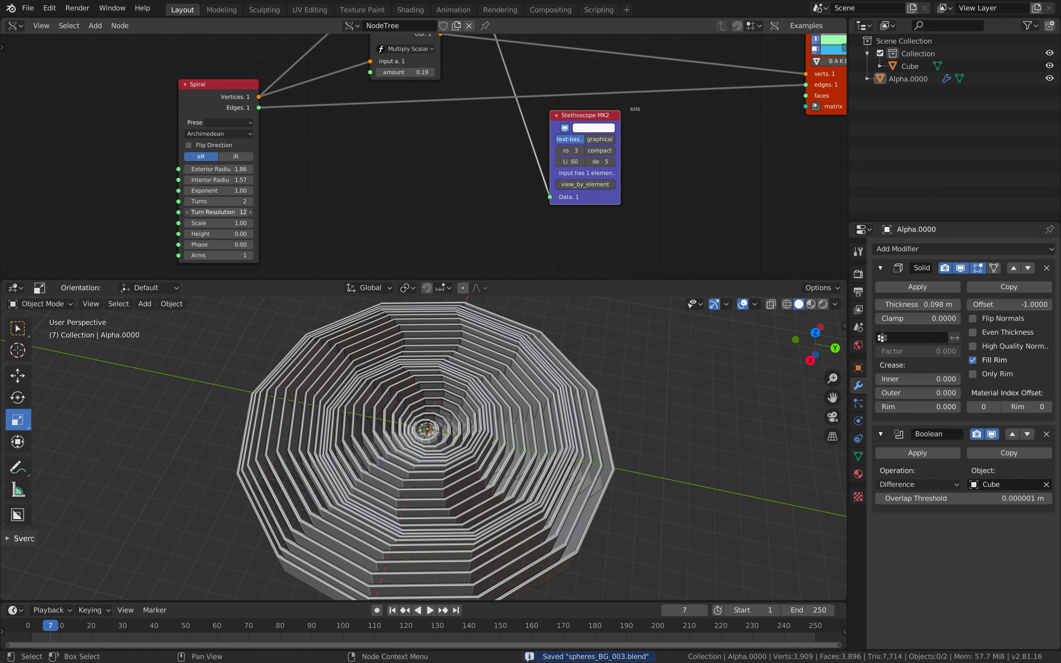
{"action": "left_click_drag", "start_coordinate": [219, 213], "coordinate": [231, 212]}
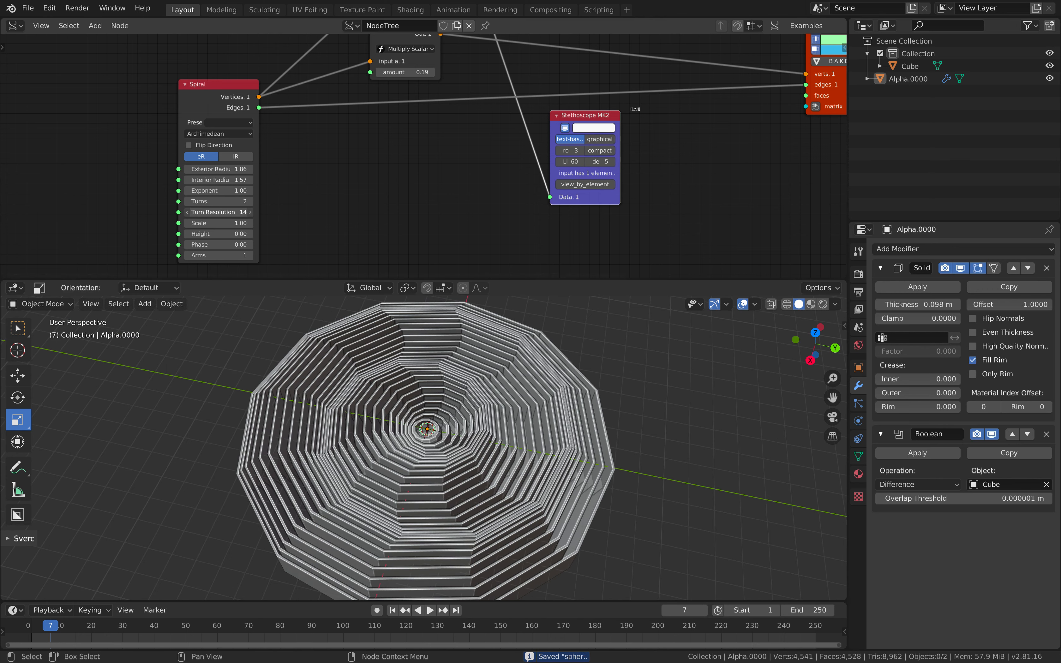
{"action": "middle_click_drag", "start_coordinate": [493, 434], "coordinate": [489, 356]}
{"action": "key", "text": "a"}
{"action": "key", "text": "alt+a"}
{"action": "scroll", "coordinate": [522, 390], "scroll_direction": "down", "scroll_amount": 3}
{"action": "key", "text": "ctrl+s"}
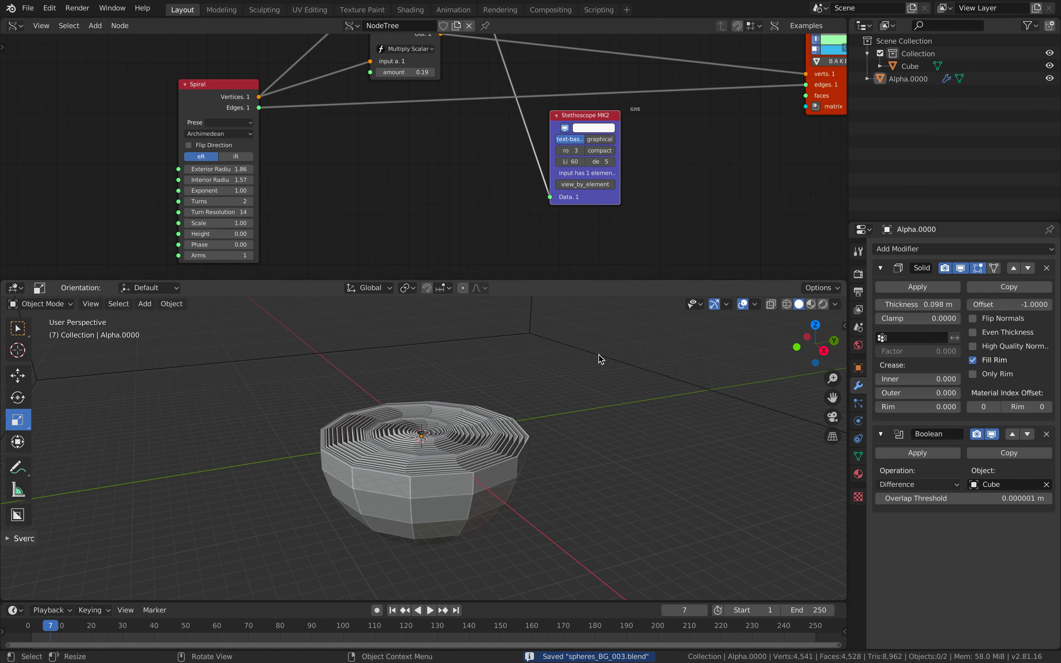
Step: Lower the Cube used as the boolean cutter along the Z axis and clear the selection
{"action": "left_click", "coordinate": [601, 358]}
{"action": "key", "text": "g"}
{"action": "key", "text": "z"}
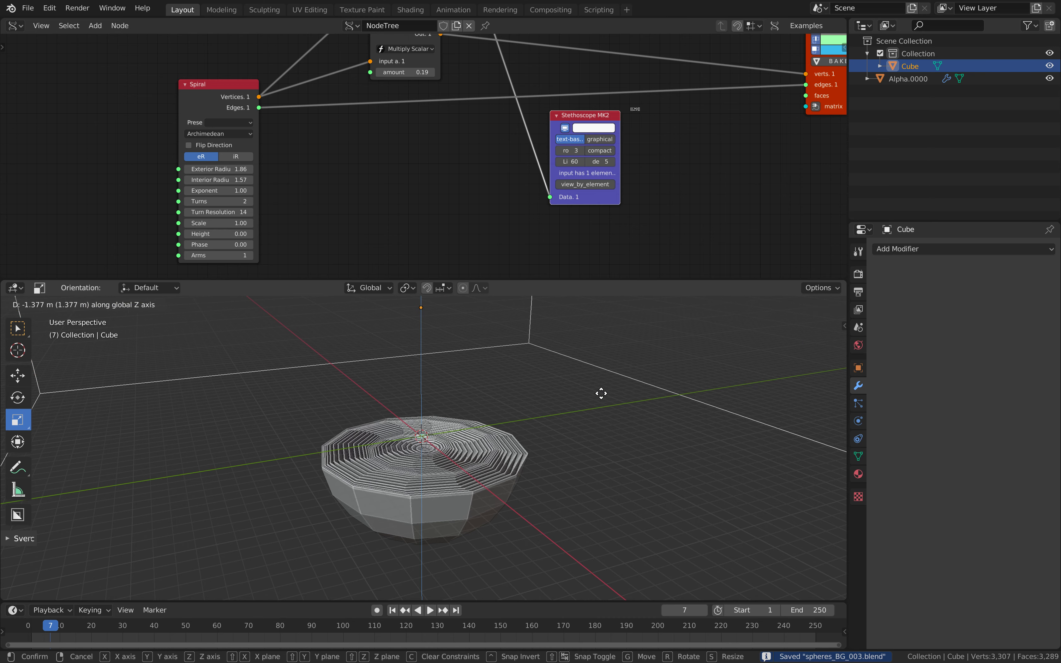
{"action": "left_click", "coordinate": [529, 430]}
{"action": "middle_click_drag", "start_coordinate": [529, 431], "coordinate": [543, 334]}
{"action": "scroll", "coordinate": [532, 470], "scroll_direction": "up", "scroll_amount": 4}
{"action": "key", "text": "a"}
{"action": "key", "text": "alt+a"}
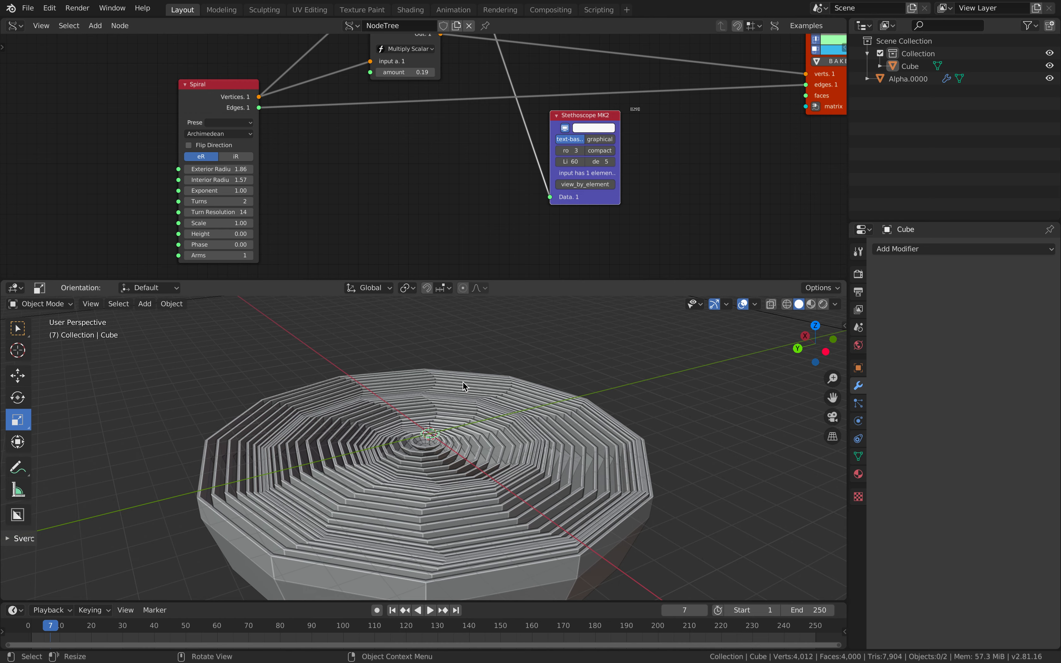
Step: Switch to the browser and review the stacked sphere reference artwork among the artist's media posts
{"action": "key", "text": "ctrl+Right"}
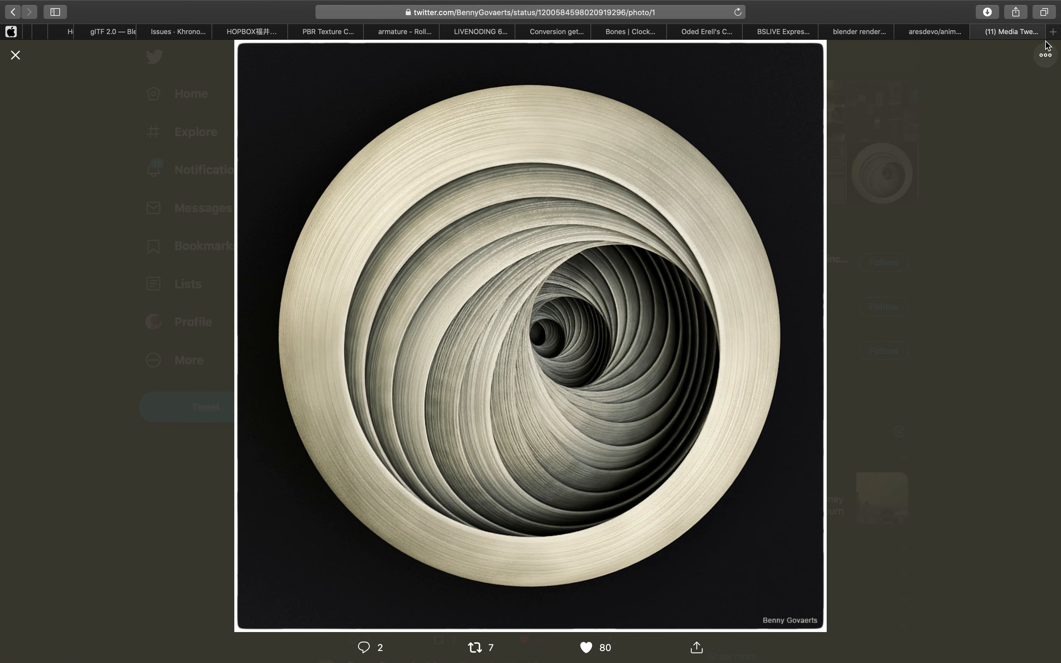
{"action": "key", "text": "Escape"}
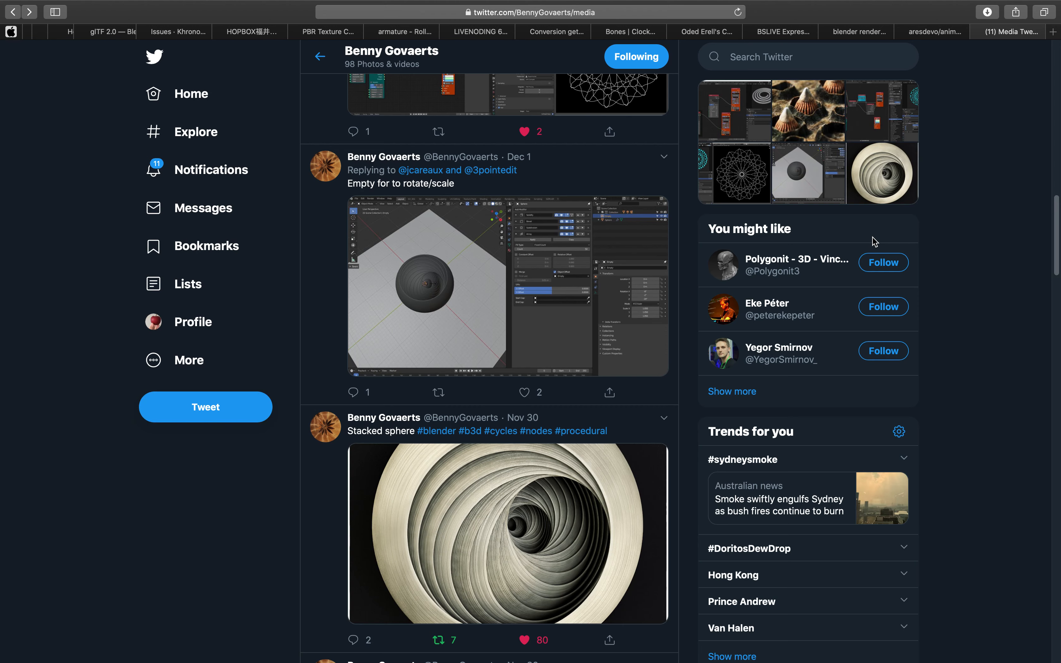
{"action": "scroll", "coordinate": [599, 335], "scroll_direction": "down", "scroll_amount": 5}
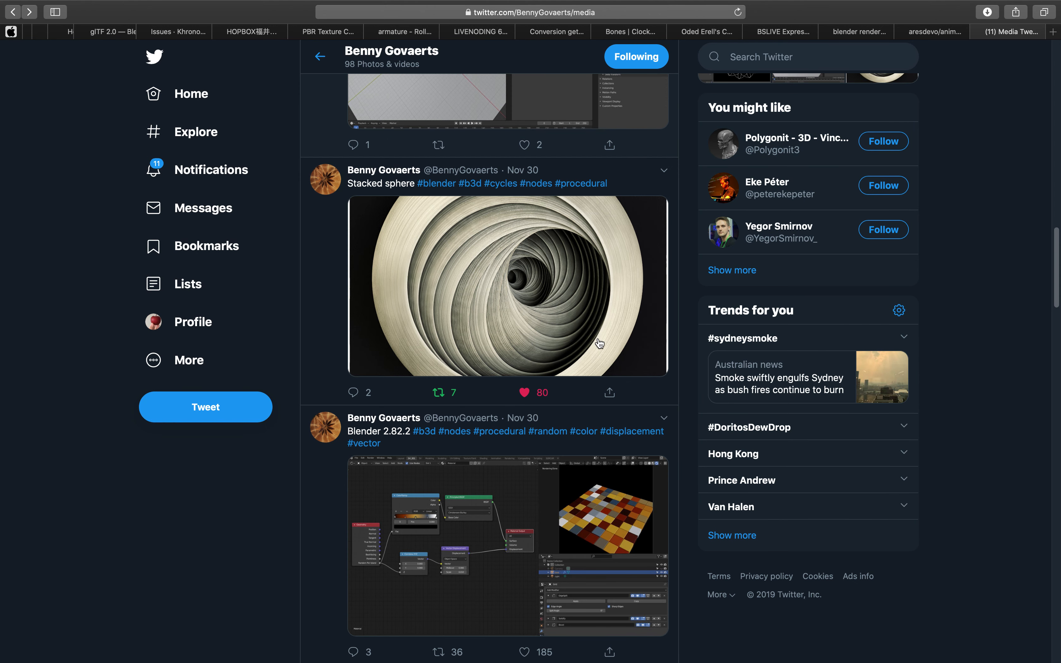
{"action": "scroll", "coordinate": [599, 334], "scroll_direction": "up", "scroll_amount": 5}
{"action": "left_click", "coordinate": [479, 282]}
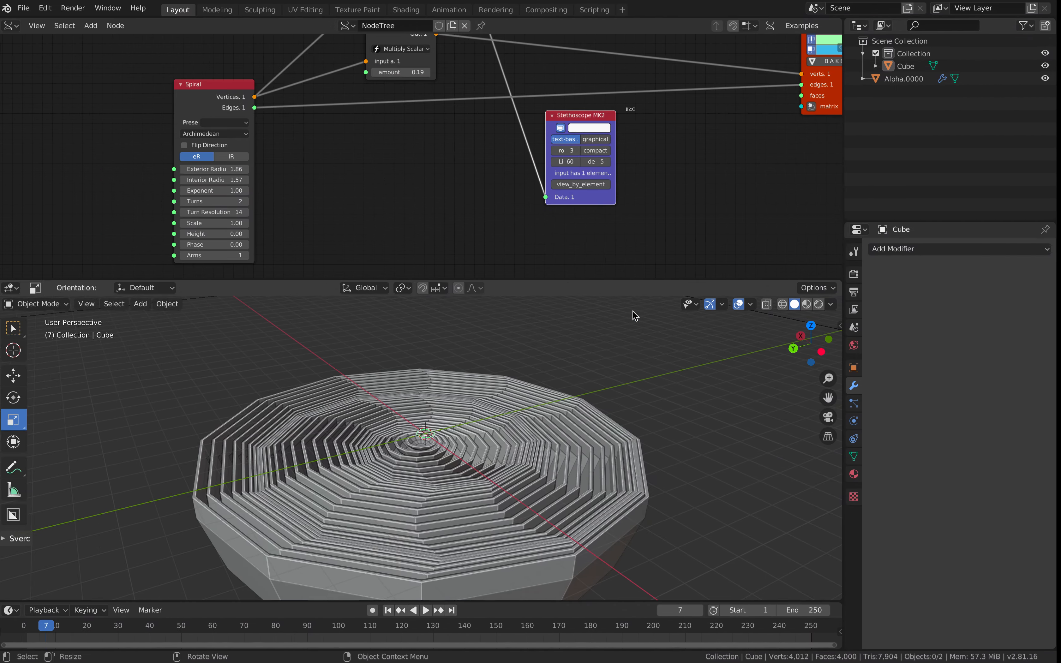
Step: Return to Blender, rearrange the Matrix in and Sphere nodes, and enlarge the node editor
{"action": "middle_click_drag", "start_coordinate": [555, 404], "coordinate": [535, 477]}
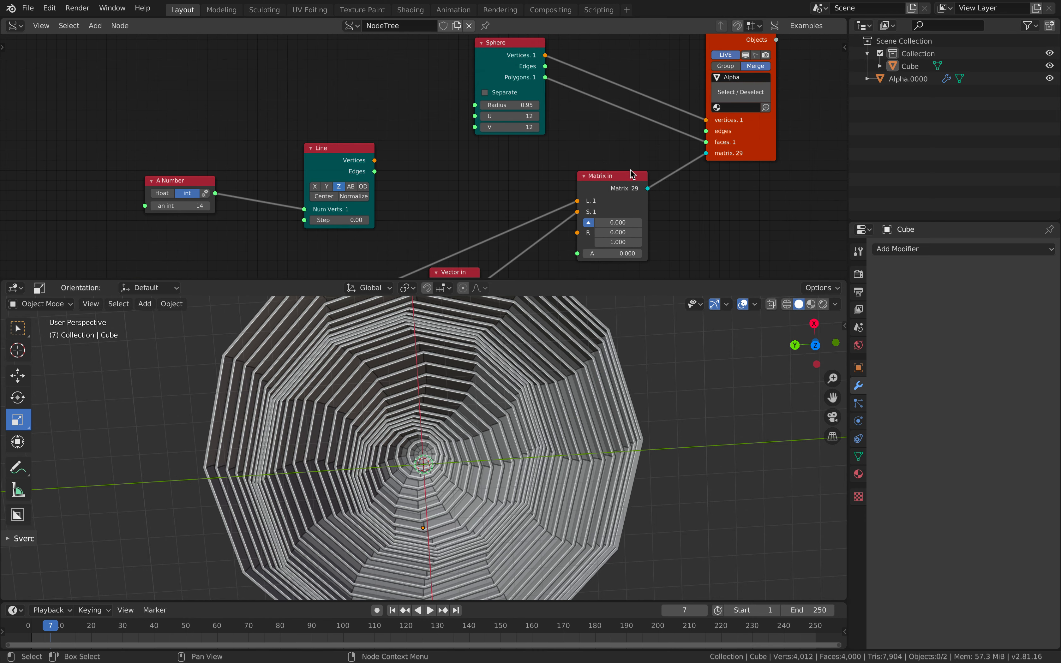
{"action": "left_click_drag", "start_coordinate": [630, 170], "coordinate": [746, 148]}
{"action": "middle_click_drag", "start_coordinate": [745, 149], "coordinate": [696, 186]}
{"action": "left_click_drag", "start_coordinate": [714, 175], "coordinate": [706, 166]}
{"action": "left_click_drag", "start_coordinate": [464, 81], "coordinate": [534, 76]}
{"action": "left_click_drag", "start_coordinate": [688, 283], "coordinate": [688, 396]}
{"action": "middle_click_drag", "start_coordinate": [278, 245], "coordinate": [342, 114]}
Step: Delete the unused A Number and Line nodes
{"action": "left_click_drag", "start_coordinate": [343, 115], "coordinate": [376, 106]}
{"action": "left_click", "coordinate": [220, 144]}
{"action": "key", "text": "x"}
{"action": "left_click", "coordinate": [388, 94]}
{"action": "key", "text": "x"}
Step: Tidy the layout of the nodes feeding the Viewer BMesh node
{"action": "middle_click_drag", "start_coordinate": [577, 144], "coordinate": [528, 172]}
{"action": "left_click_drag", "start_coordinate": [570, 177], "coordinate": [554, 187]}
{"action": "left_click_drag", "start_coordinate": [704, 124], "coordinate": [729, 118]}
{"action": "left_click_drag", "start_coordinate": [596, 174], "coordinate": [619, 170]}
{"action": "mouse_move", "coordinate": [445, 476]}
{"action": "middle_mouse_down"}
{"action": "mouse_move", "coordinate": [468, 506]}
{"action": "mouse_move", "coordinate": [461, 468]}
{"action": "middle_mouse_up"}
Step: Move the Spiral node closer to the Multiply Scalar node and fine-tune the scalar amount to 0.17
{"action": "middle_click_drag", "start_coordinate": [371, 200], "coordinate": [731, 256]}
{"action": "left_click_drag", "start_coordinate": [252, 142], "coordinate": [273, 142]}
{"action": "middle_click_drag", "start_coordinate": [369, 137], "coordinate": [301, 176]}
{"action": "mouse_move", "coordinate": [358, 157]}
{"action": "left_mouse_down", "text": "shift"}
{"action": "mouse_move", "coordinate": [374, 156]}
{"action": "mouse_move", "coordinate": [349, 158]}
{"action": "mouse_move", "coordinate": [360, 158]}
{"action": "left_mouse_up", "text": "shift"}
{"action": "middle_click_drag", "start_coordinate": [614, 474], "coordinate": [649, 438]}
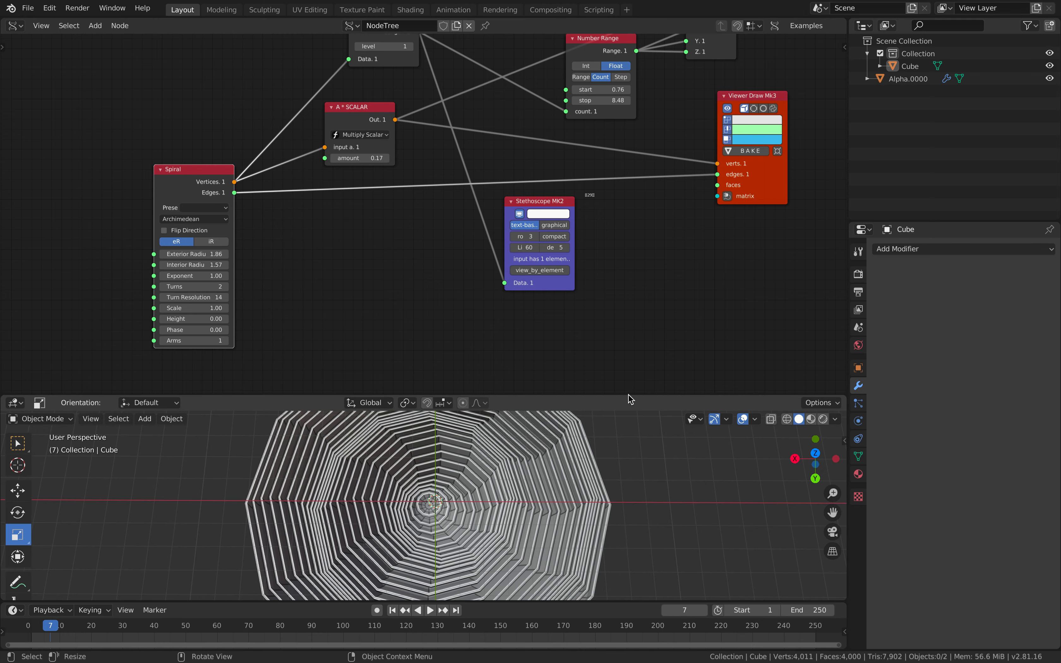
Step: Enlarge the 3D viewport and examine the spiral shell's layers up close from several angles
{"action": "left_click_drag", "start_coordinate": [628, 393], "coordinate": [628, 244]}
{"action": "middle_click_drag", "start_coordinate": [584, 395], "coordinate": [522, 537]}
{"action": "middle_click_drag", "start_coordinate": [512, 483], "coordinate": [461, 489]}
{"action": "scroll", "coordinate": [447, 444], "scroll_direction": "up", "scroll_amount": 7}
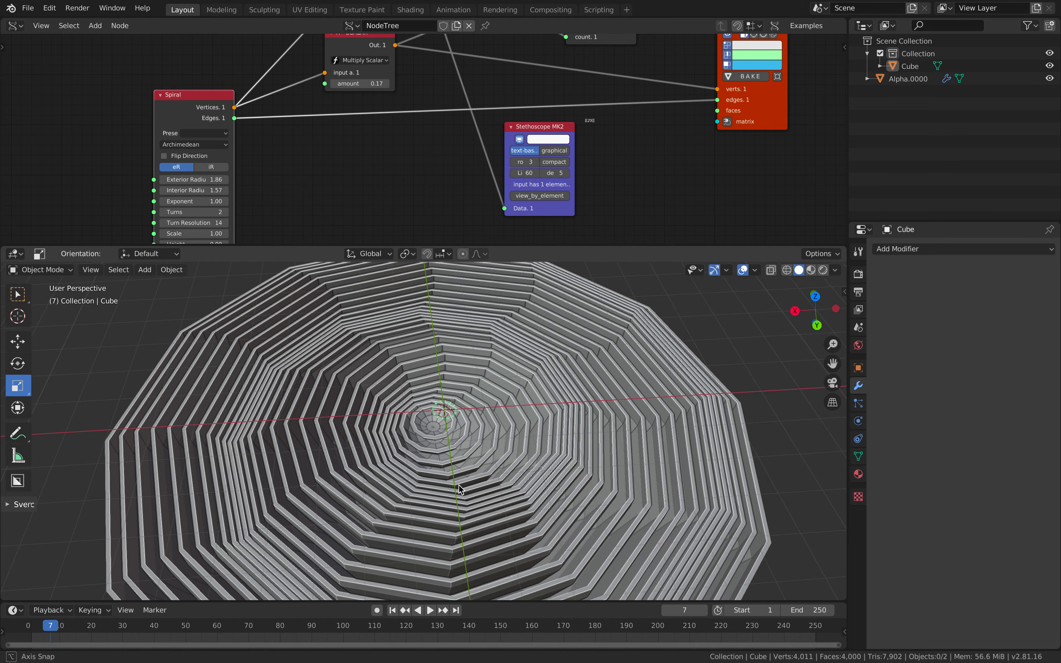
{"action": "middle_click_drag", "start_coordinate": [556, 373], "coordinate": [460, 367]}
{"action": "middle_click_drag", "start_coordinate": [607, 181], "coordinate": [562, 220]}
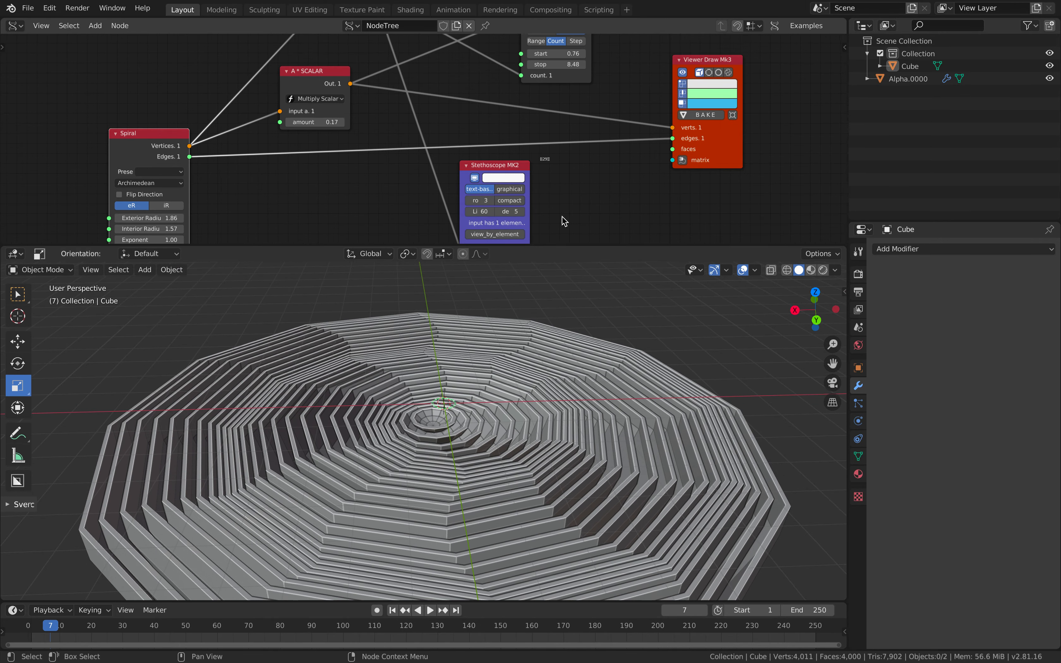
Step: Enlarge the node editor again and reposition the Sphere, Matrix in and Viewer BMesh nodes
{"action": "left_click_drag", "start_coordinate": [590, 245], "coordinate": [589, 400]}
{"action": "middle_click_drag", "start_coordinate": [568, 252], "coordinate": [403, 325]}
{"action": "middle_click_drag", "start_coordinate": [535, 269], "coordinate": [391, 449]}
{"action": "left_click_drag", "start_coordinate": [465, 152], "coordinate": [506, 151]}
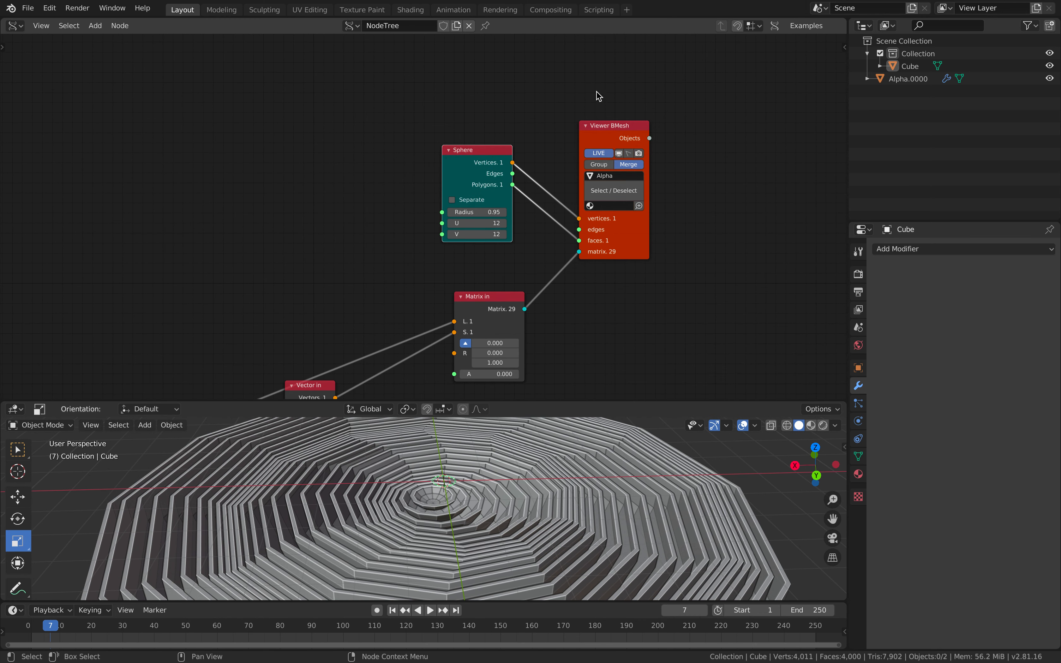
{"action": "left_click", "coordinate": [633, 255]}
{"action": "scroll", "coordinate": [686, 162], "scroll_direction": "up", "scroll_amount": 1}
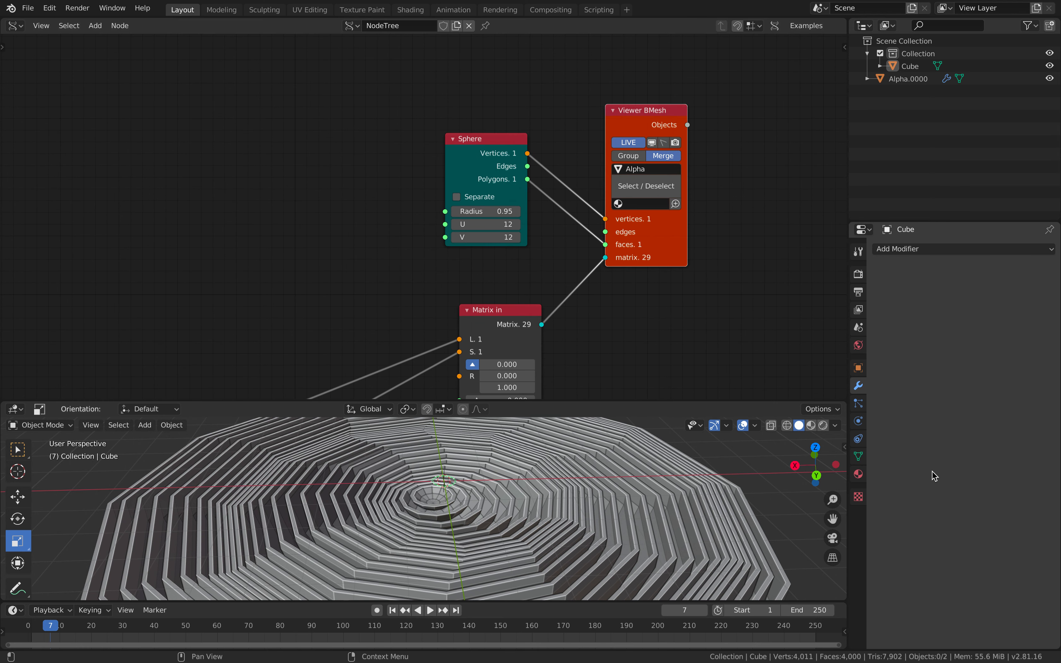
{"action": "middle_click_drag", "start_coordinate": [676, 279], "coordinate": [647, 245]}
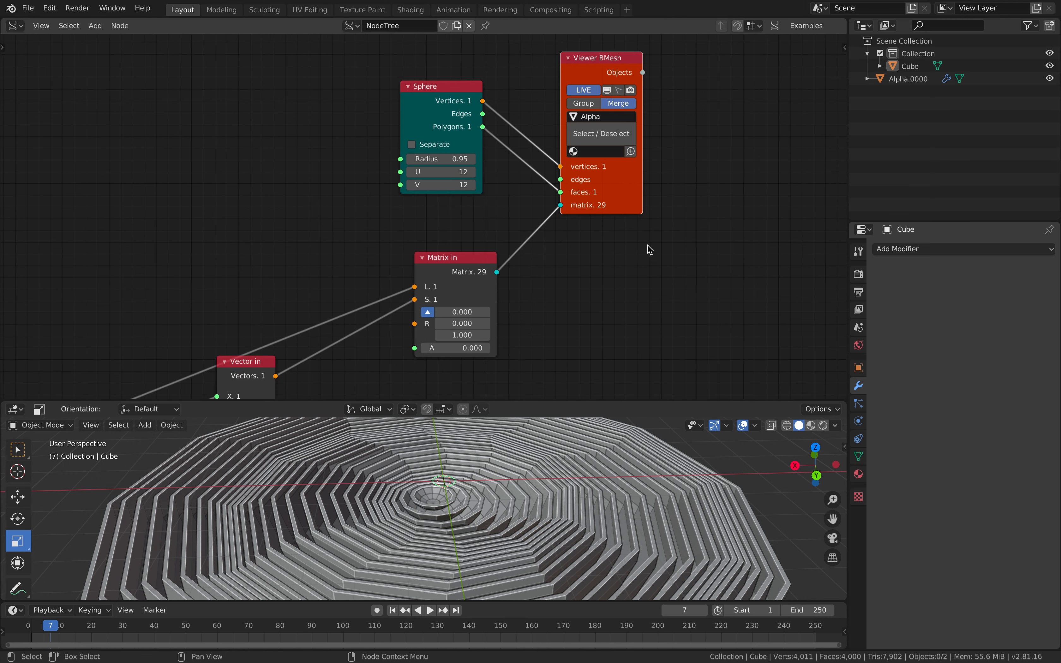
{"action": "middle_click_drag", "start_coordinate": [569, 301], "coordinate": [627, 289]}
{"action": "left_click_drag", "start_coordinate": [527, 251], "coordinate": [555, 258]}
{"action": "left_click_drag", "start_coordinate": [510, 114], "coordinate": [529, 141]}
{"action": "left_click_drag", "start_coordinate": [656, 189], "coordinate": [666, 190]}
Step: Delete the Viewer Draw Mk3 node from the node tree
{"action": "middle_click_drag", "start_coordinate": [462, 156], "coordinate": [572, 15]}
{"action": "middle_click_drag", "start_coordinate": [437, 189], "coordinate": [548, 105]}
{"action": "left_click_drag", "start_coordinate": [586, 233], "coordinate": [616, 230]}
{"action": "middle_click_drag", "start_coordinate": [566, 220], "coordinate": [550, 168]}
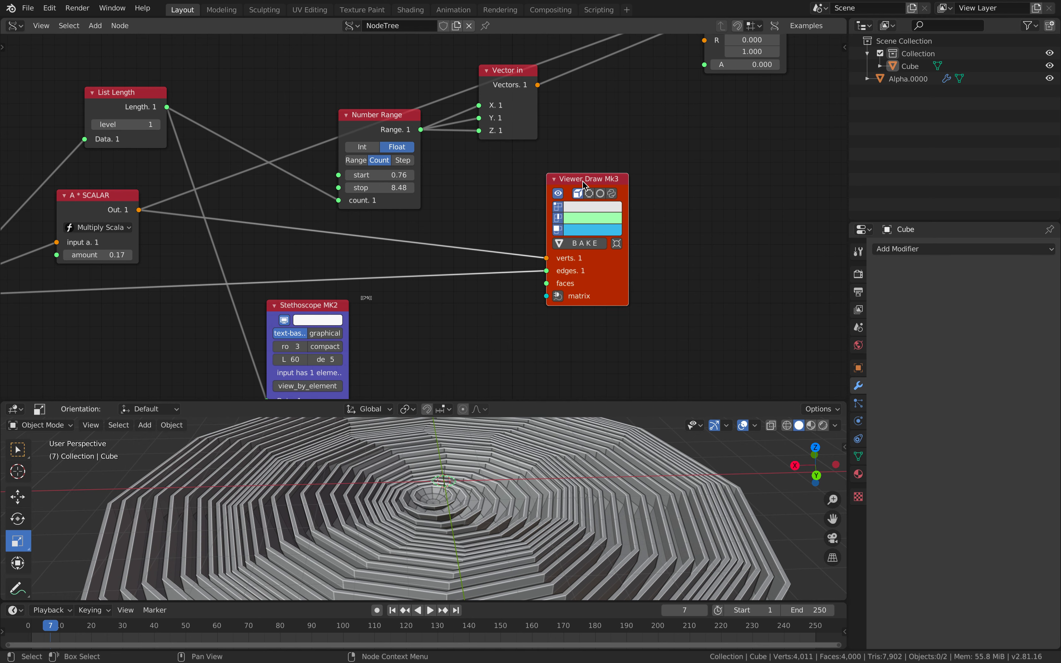
{"action": "key", "text": "x"}
{"action": "middle_click_drag", "start_coordinate": [531, 224], "coordinate": [630, 240]}
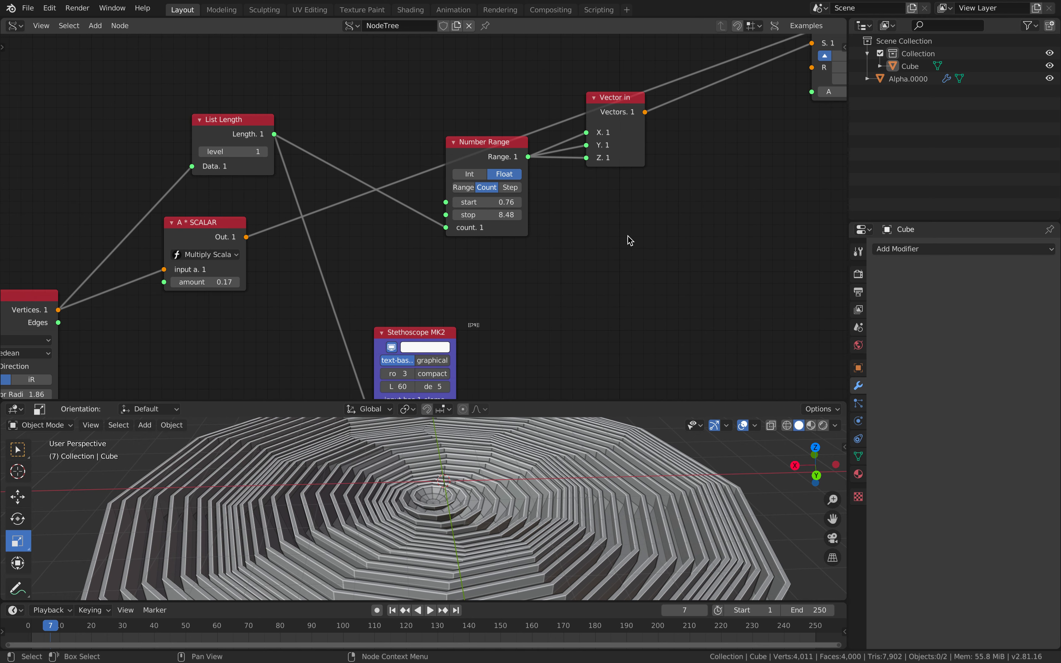
{"action": "scroll", "coordinate": [516, 239], "scroll_direction": "down", "scroll_amount": 1}
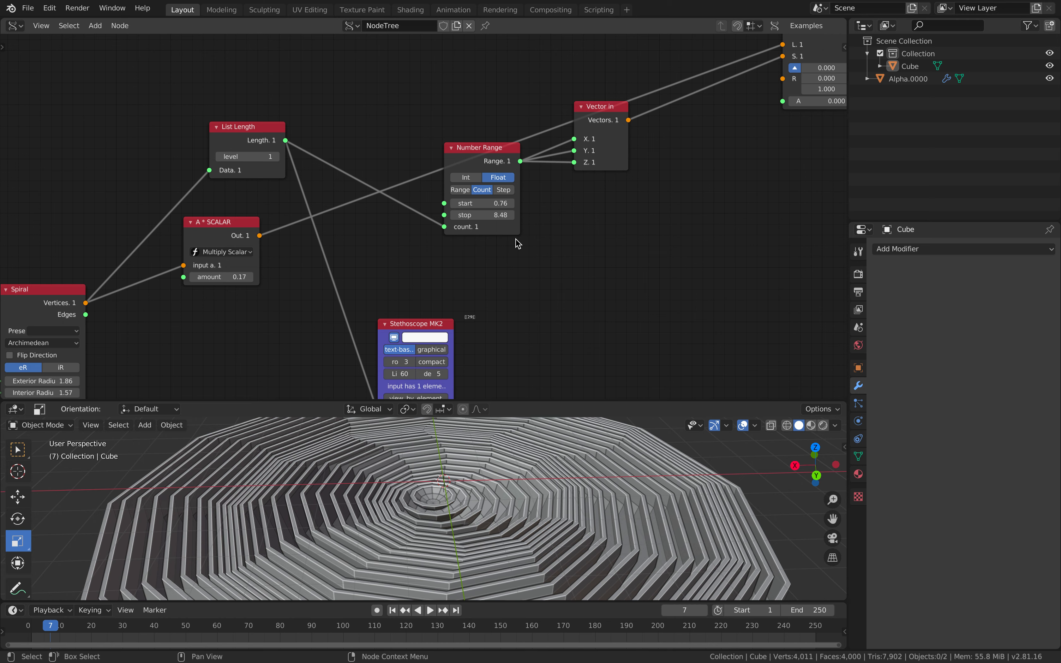